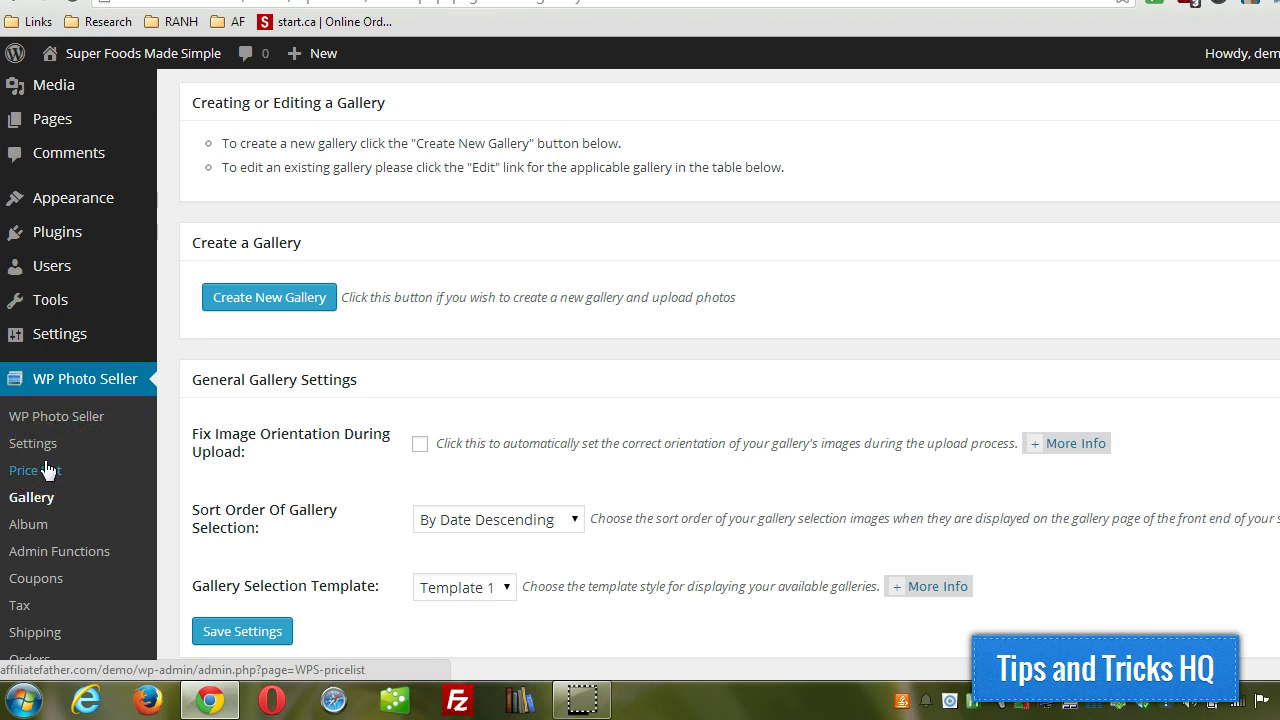
Start a new gallery named Food and choose the Portraits price list
{"action": "scroll", "coordinate": [457, 423], "scroll_direction": "up", "scroll_amount": 1}
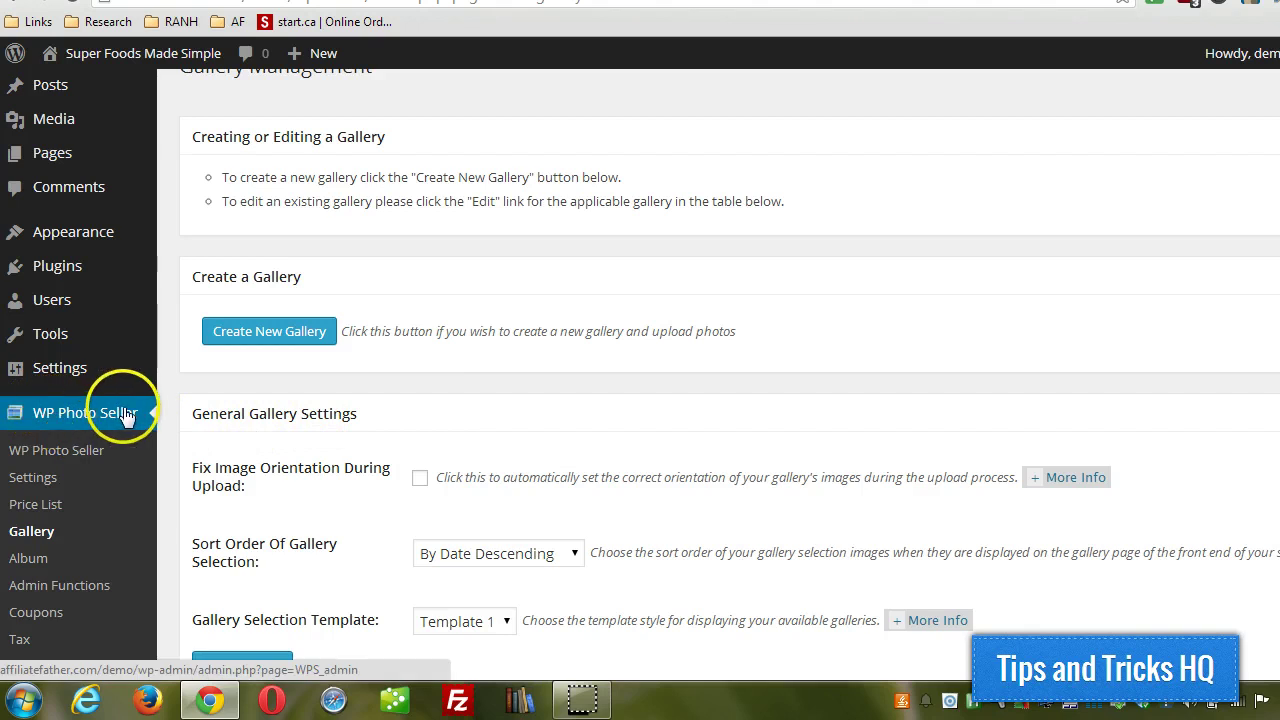
{"action": "scroll", "coordinate": [440, 452], "scroll_direction": "down", "scroll_amount": 1}
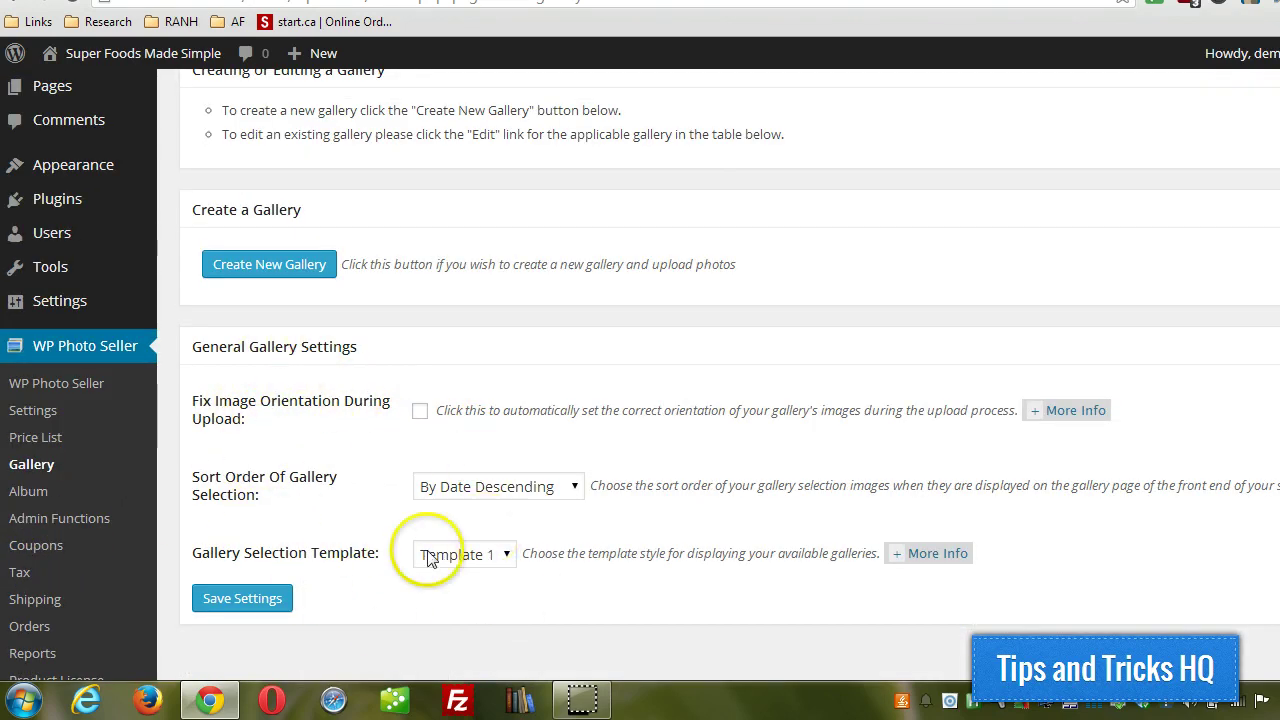
{"action": "scroll", "coordinate": [556, 478], "scroll_direction": "up", "scroll_amount": 2}
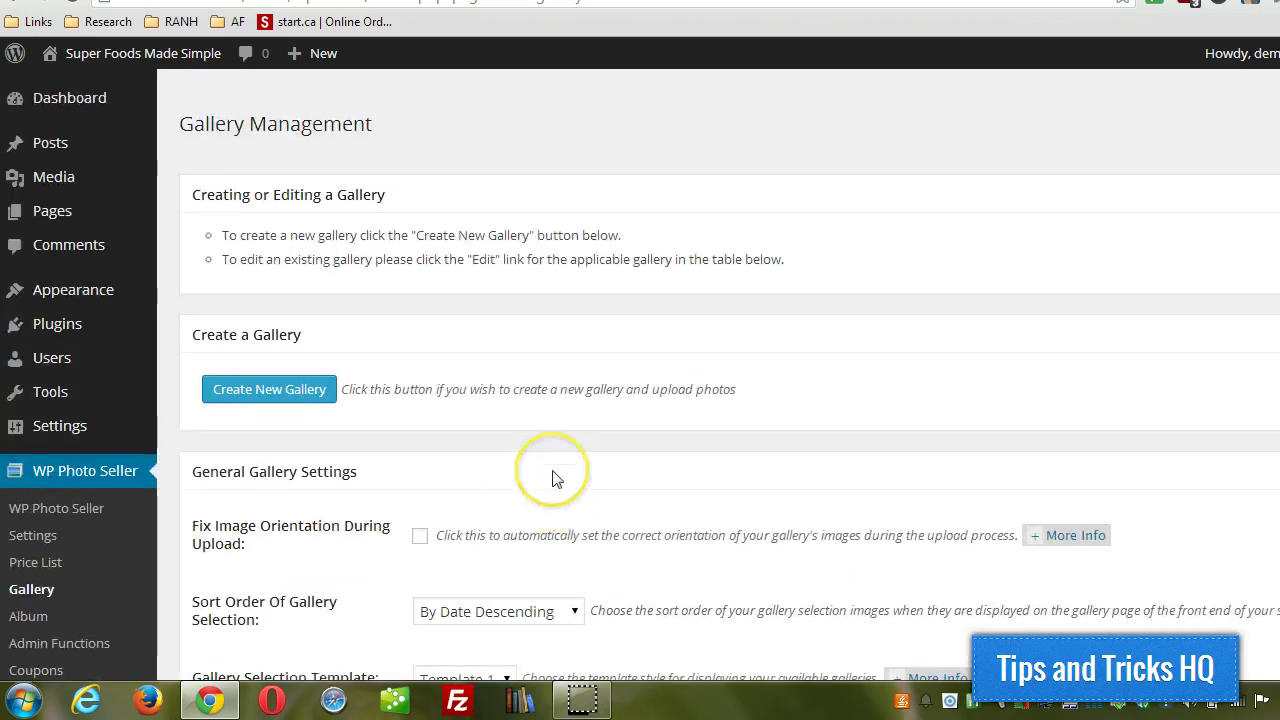
{"action": "left_click", "coordinate": [262, 389]}
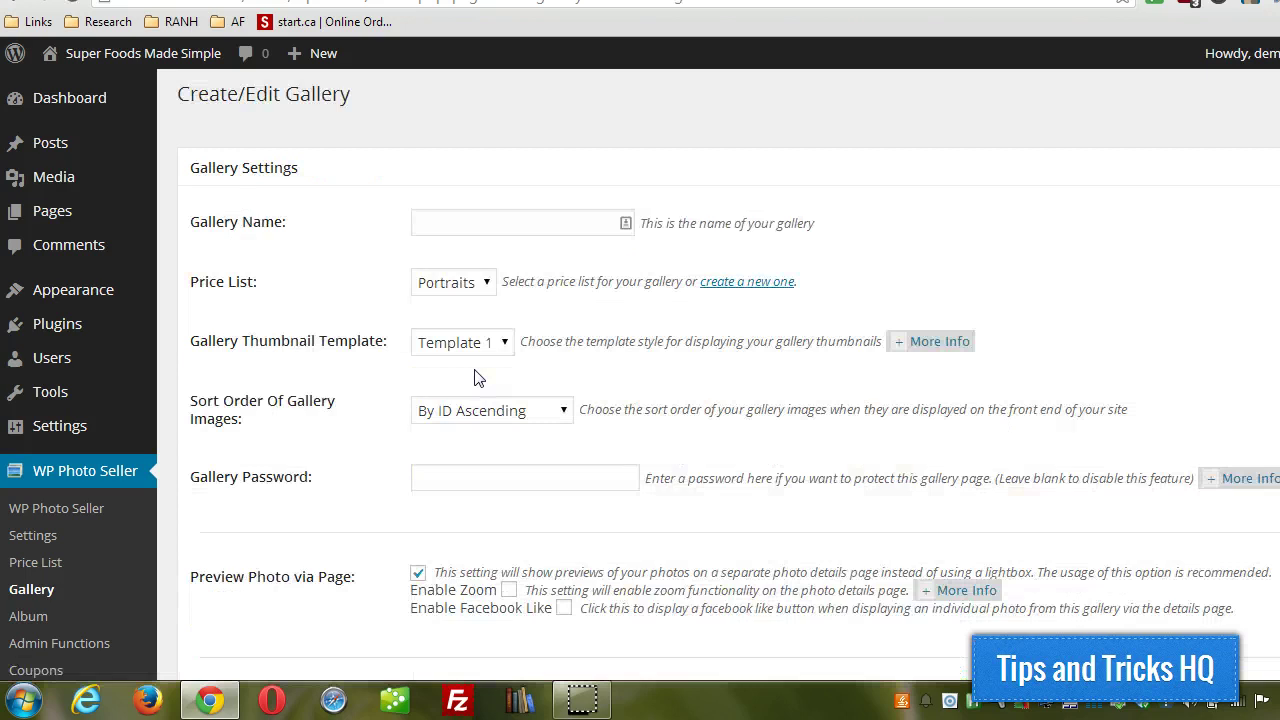
{"action": "left_click", "coordinate": [503, 226]}
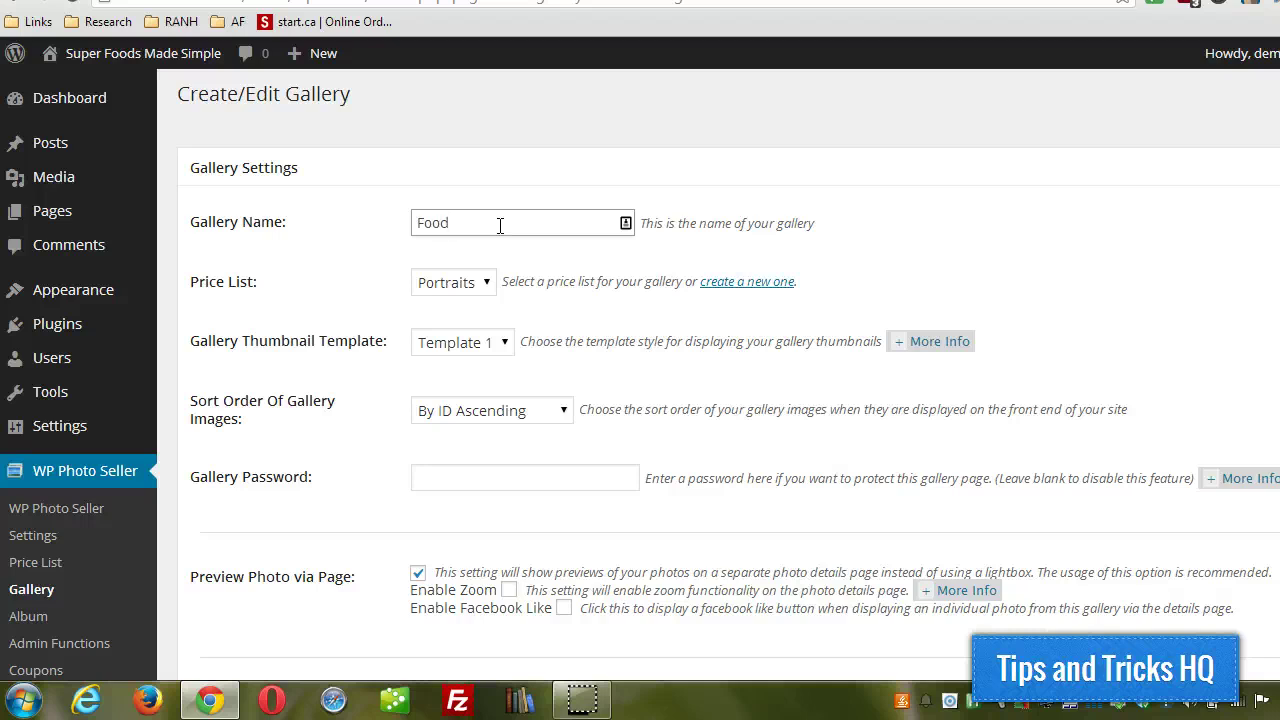
{"action": "left_click", "coordinate": [487, 281]}
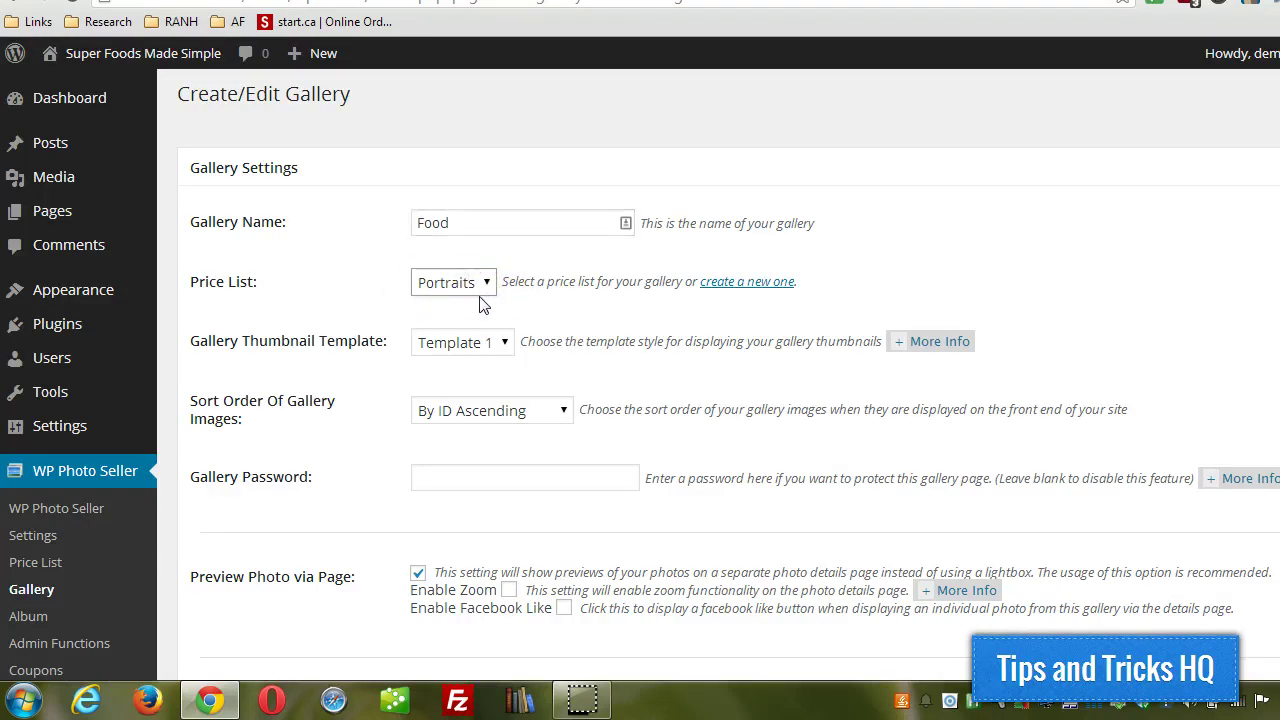
{"action": "scroll", "coordinate": [283, 265], "scroll_direction": "down", "scroll_amount": 1}
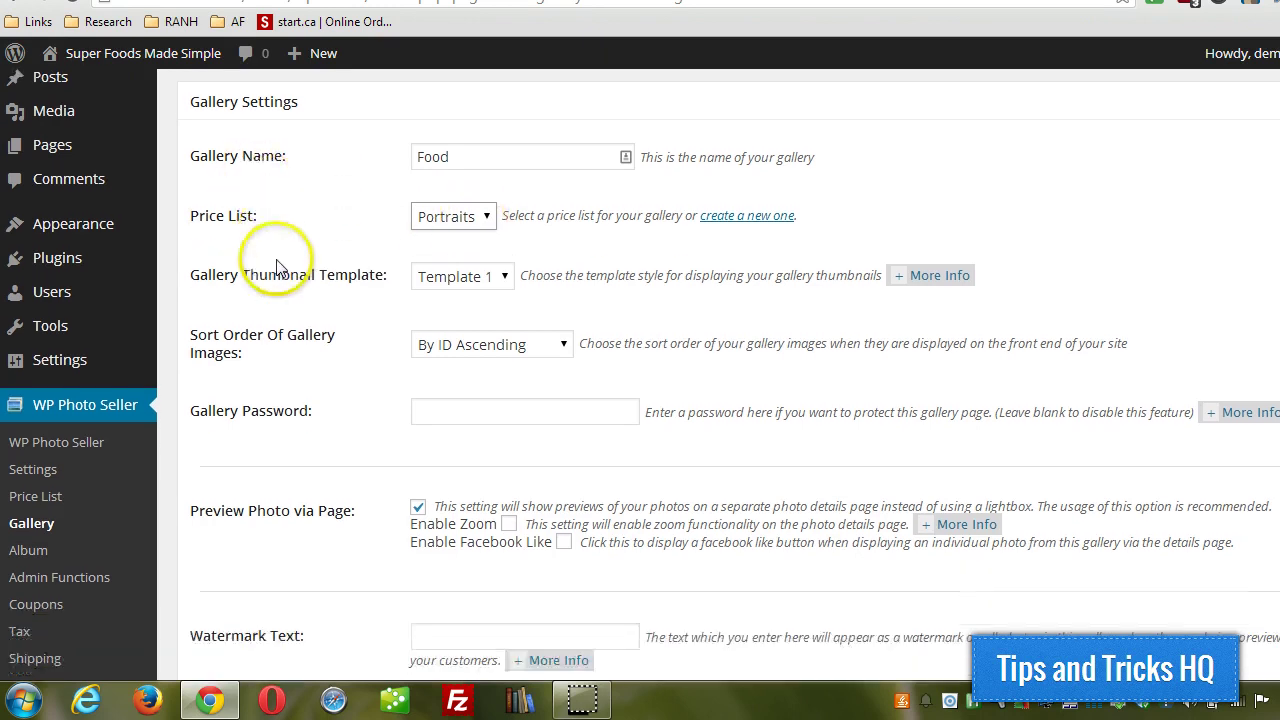
{"action": "left_click", "coordinate": [506, 244]}
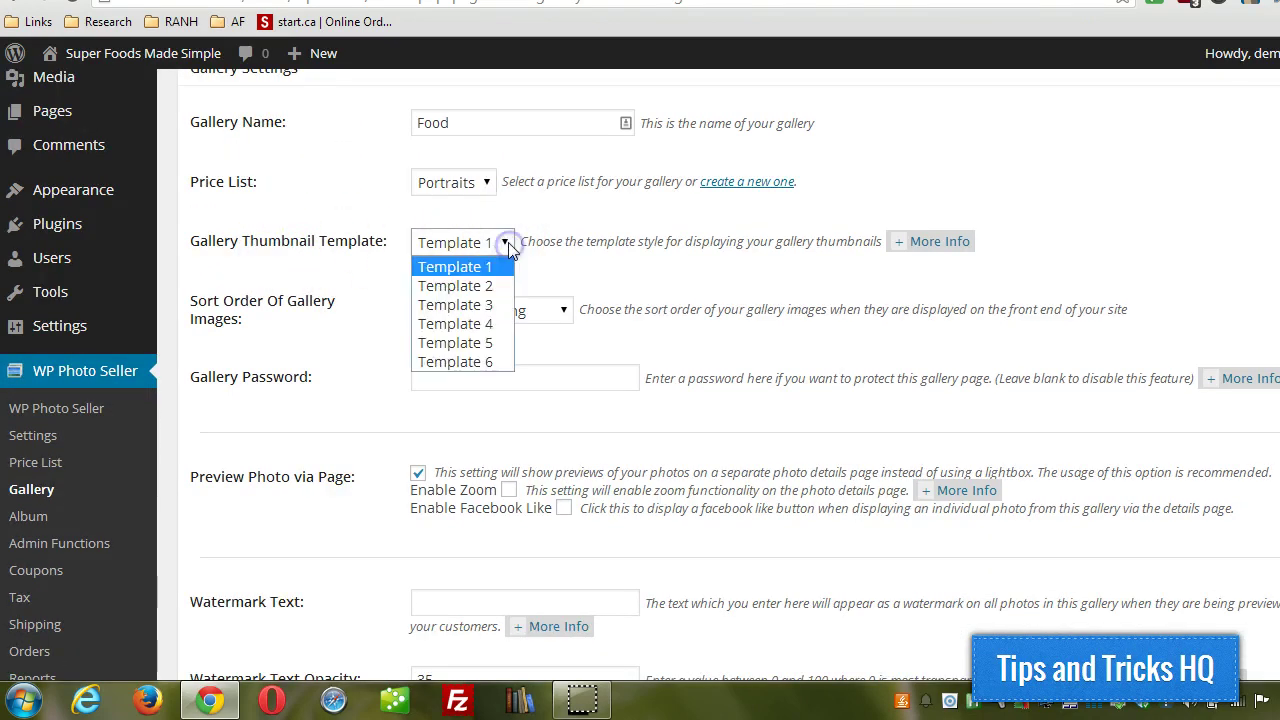
{"action": "left_click", "coordinate": [506, 244]}
{"action": "left_click", "coordinate": [944, 242]}
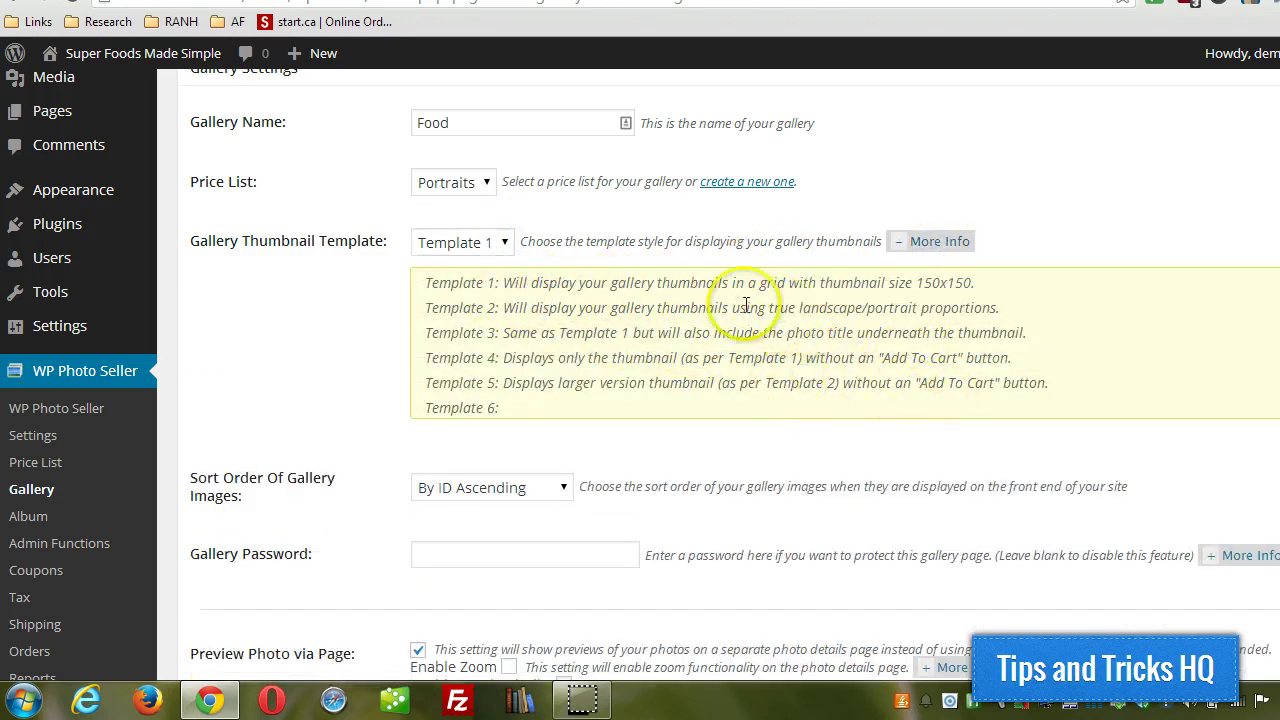
{"action": "left_click", "coordinate": [950, 243]}
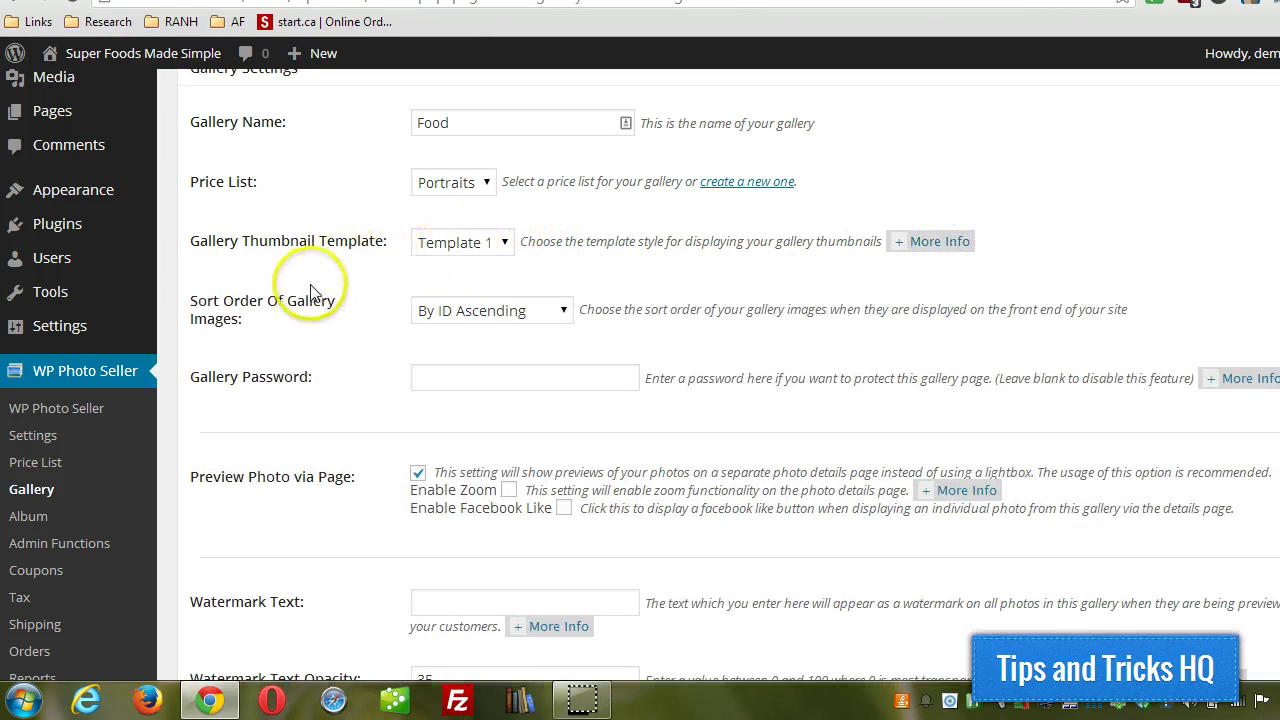
{"action": "scroll", "coordinate": [296, 288], "scroll_direction": "down", "scroll_amount": 1}
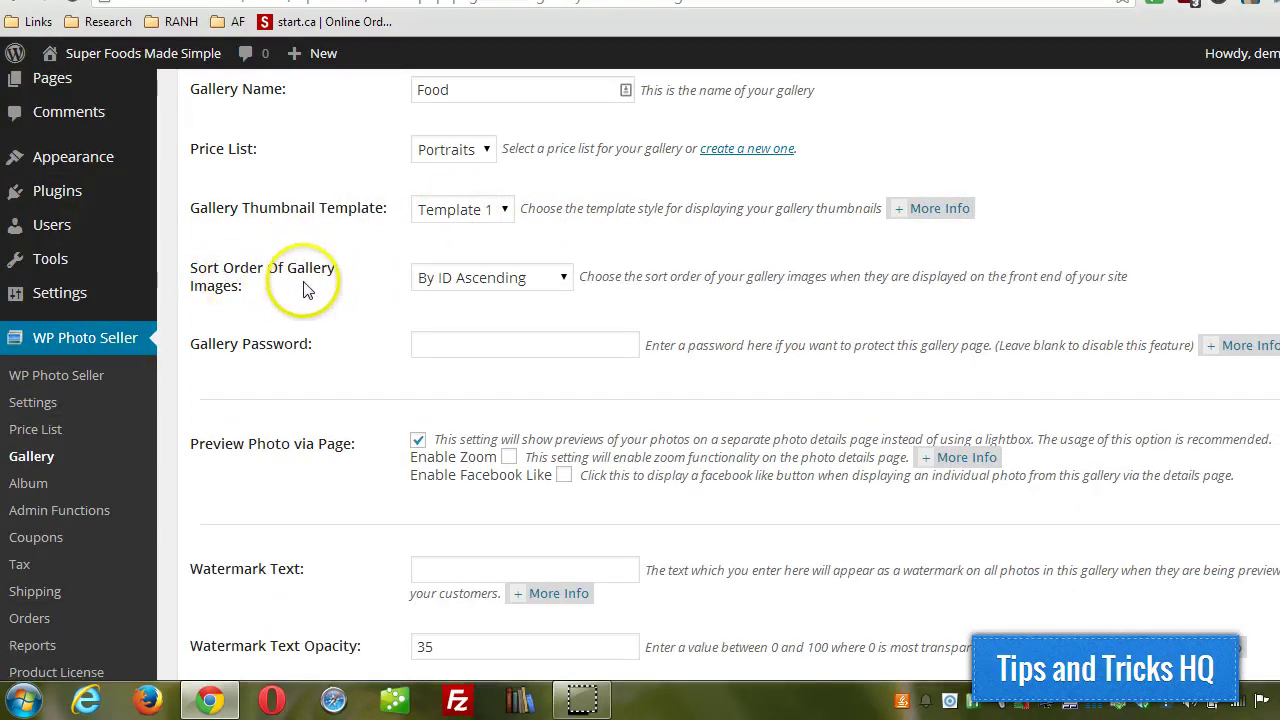
{"action": "scroll", "coordinate": [475, 300], "scroll_direction": "down", "scroll_amount": 1}
{"action": "left_click", "coordinate": [446, 309]}
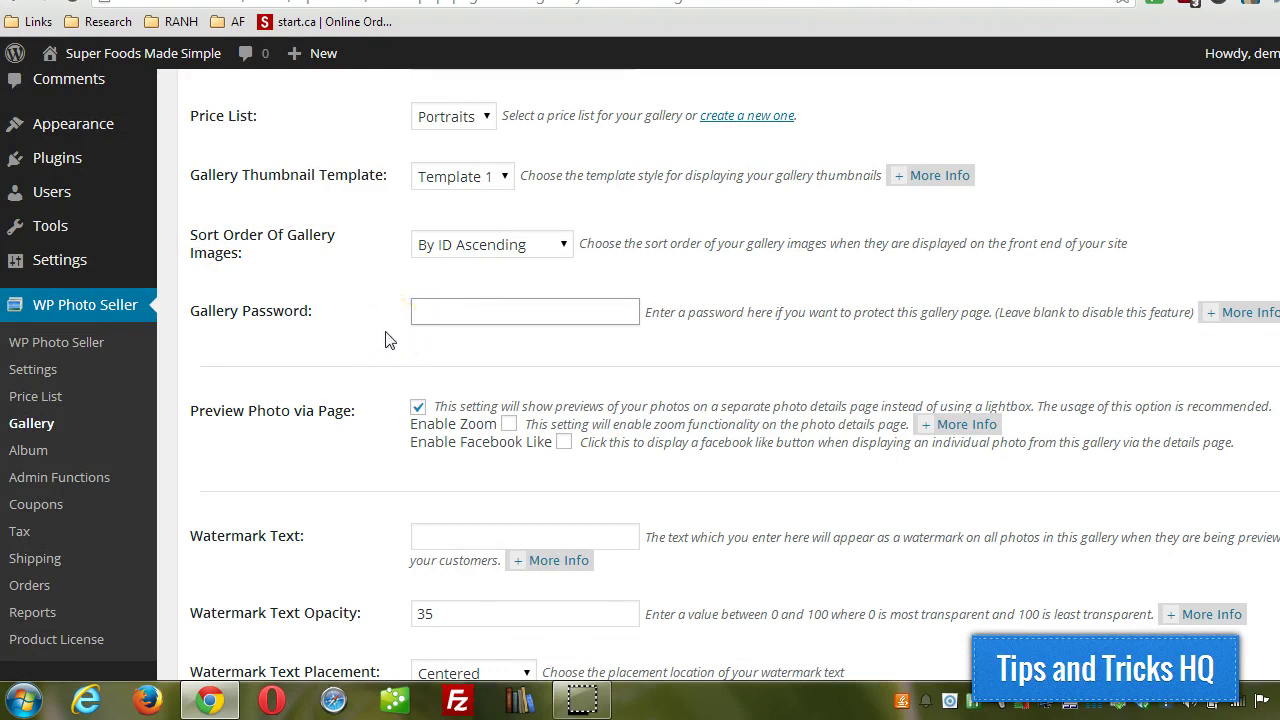
{"action": "scroll", "coordinate": [385, 340], "scroll_direction": "down", "scroll_amount": 2}
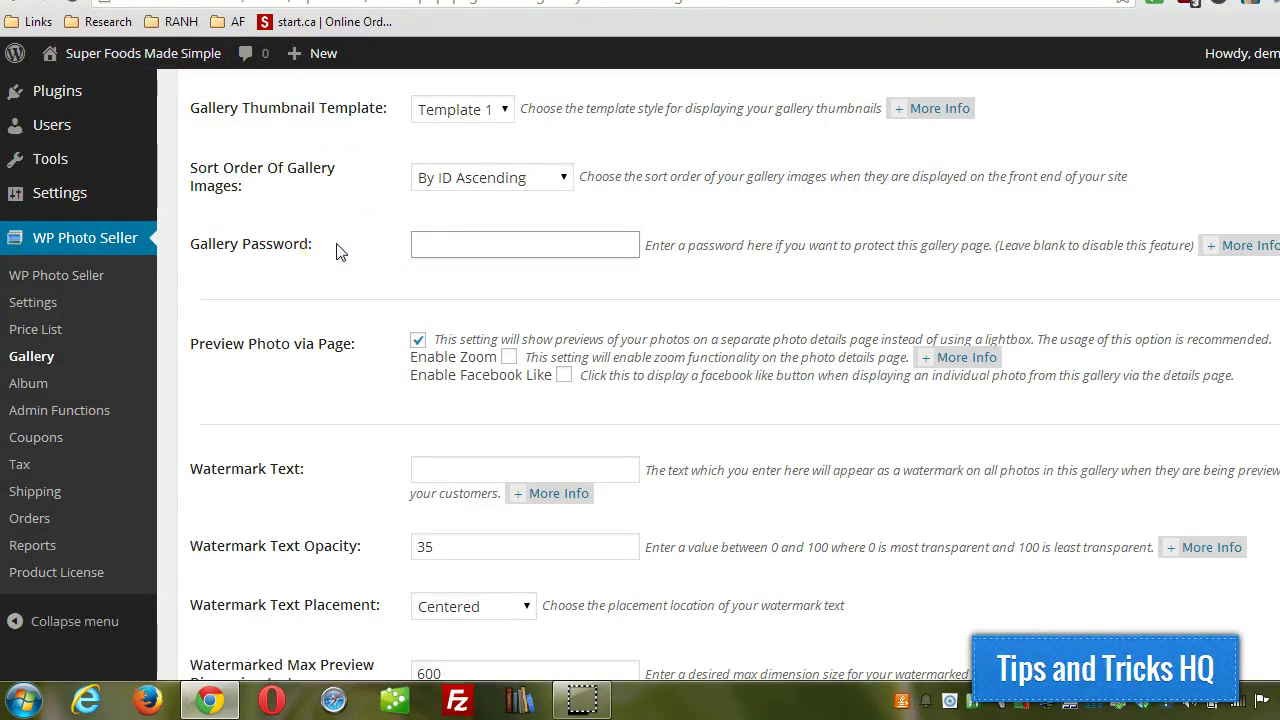
{"action": "scroll", "coordinate": [318, 278], "scroll_direction": "down", "scroll_amount": 2}
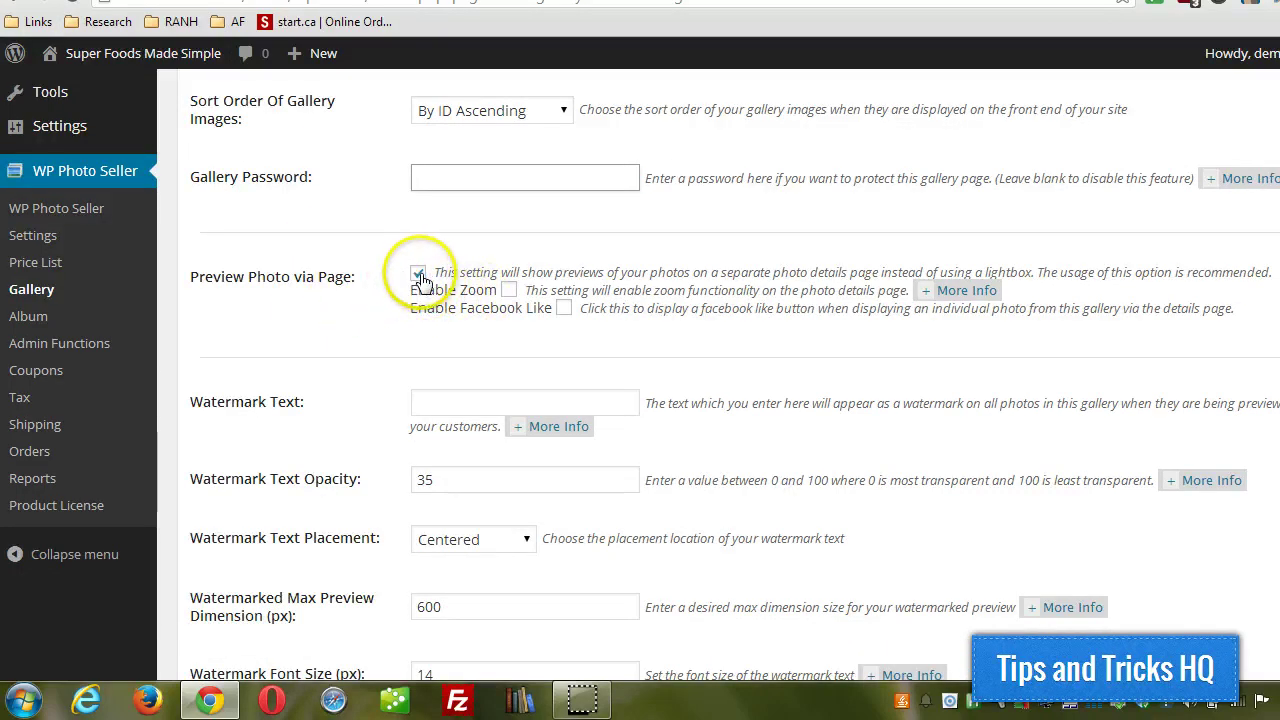
{"action": "left_click", "coordinate": [418, 273]}
{"action": "left_click", "coordinate": [418, 273]}
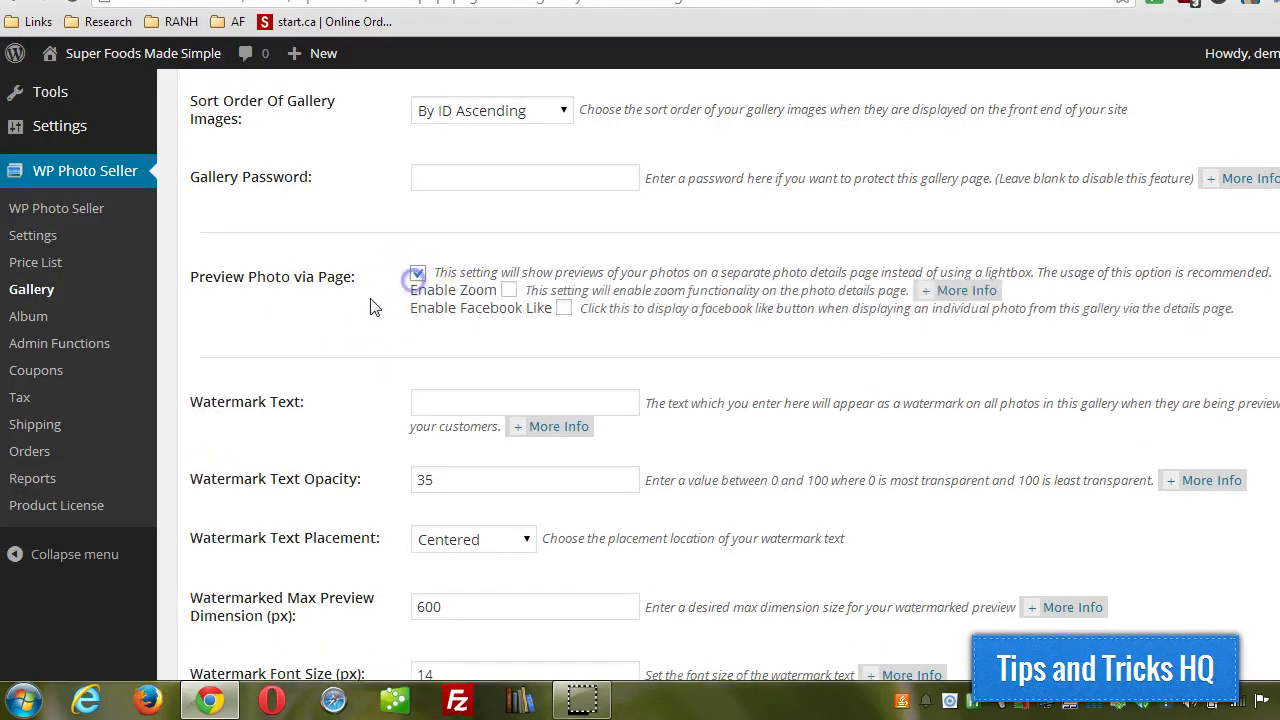
{"action": "scroll", "coordinate": [350, 316], "scroll_direction": "down", "scroll_amount": 1}
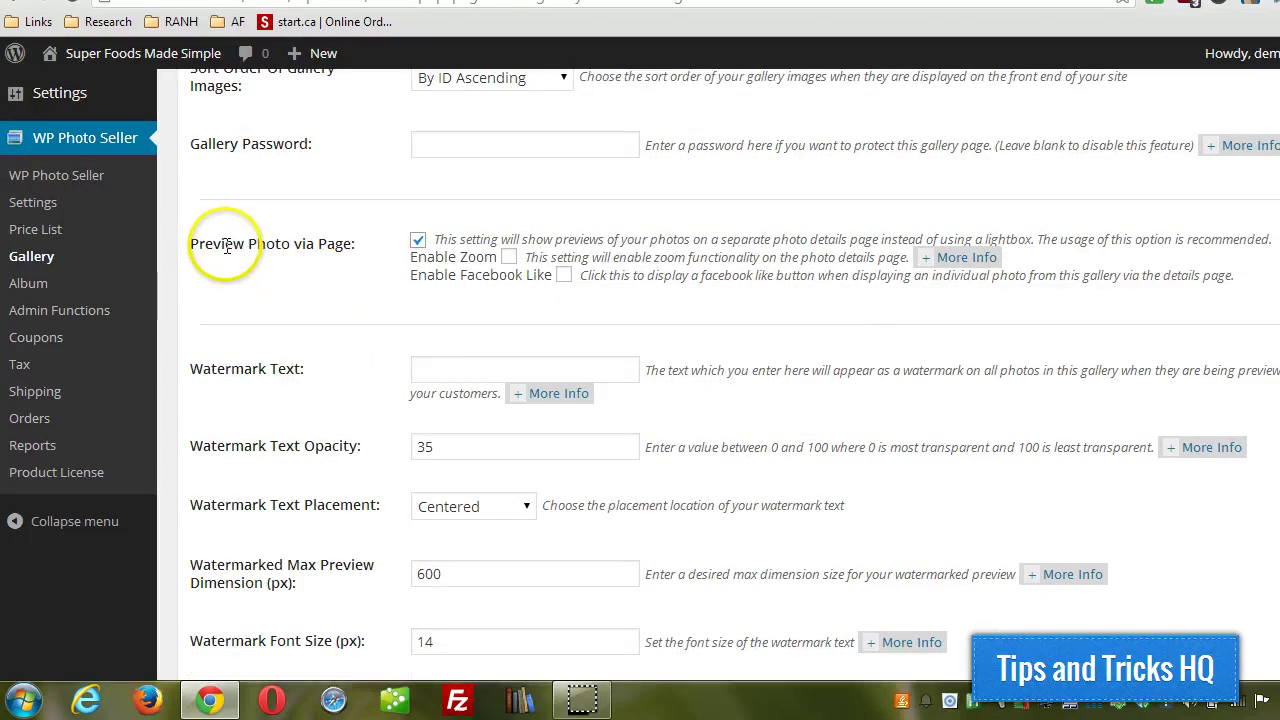
Enter the photographer's name as the Food gallery's watermark text, then bring up the image uploader
{"action": "scroll", "coordinate": [617, 280], "scroll_direction": "down", "scroll_amount": 1}
{"action": "left_click", "coordinate": [499, 269]}
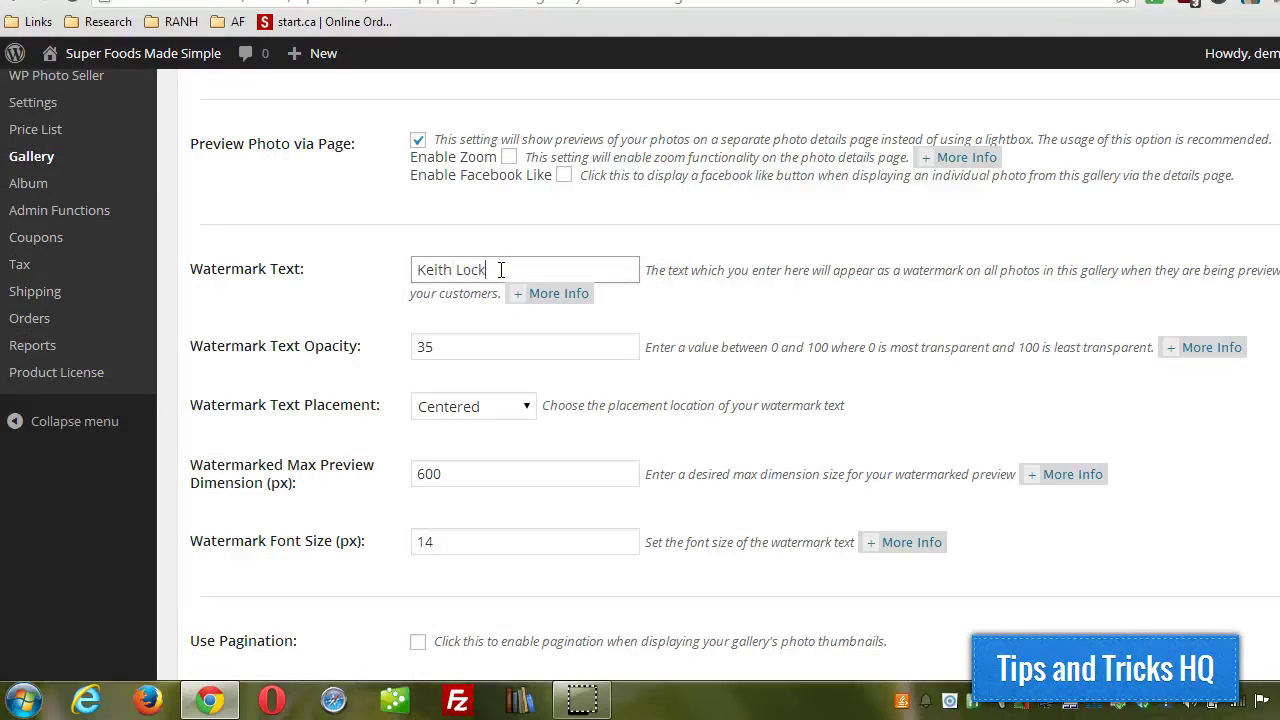
{"action": "scroll", "coordinate": [357, 272], "scroll_direction": "down", "scroll_amount": 3}
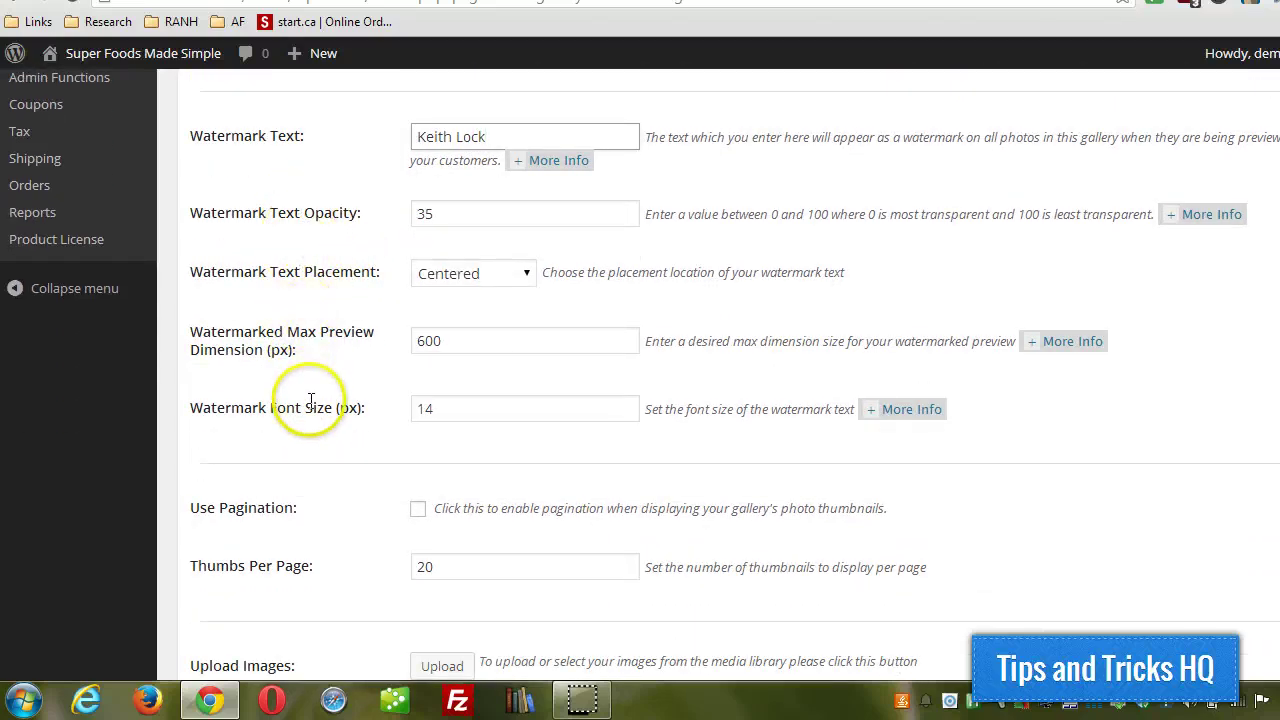
{"action": "scroll", "coordinate": [320, 345], "scroll_direction": "down", "scroll_amount": 1}
{"action": "scroll", "coordinate": [322, 345], "scroll_direction": "down", "scroll_amount": 1}
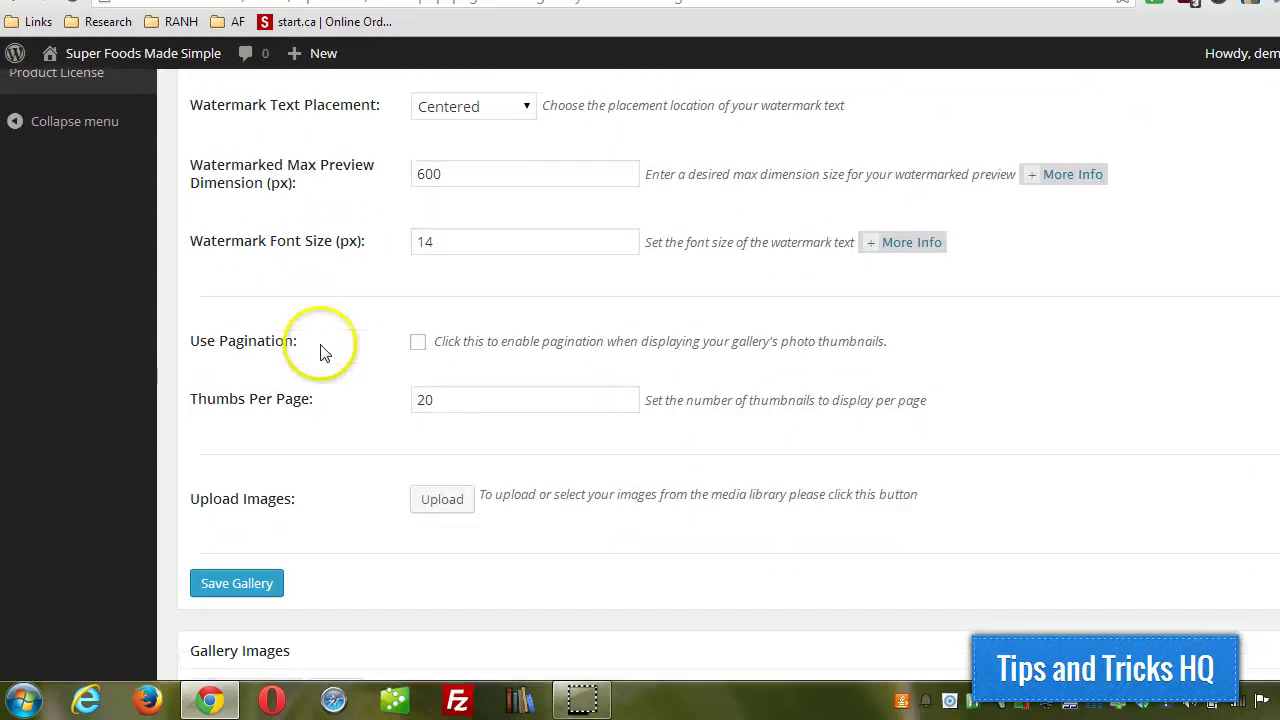
{"action": "scroll", "coordinate": [306, 363], "scroll_direction": "down", "scroll_amount": 1}
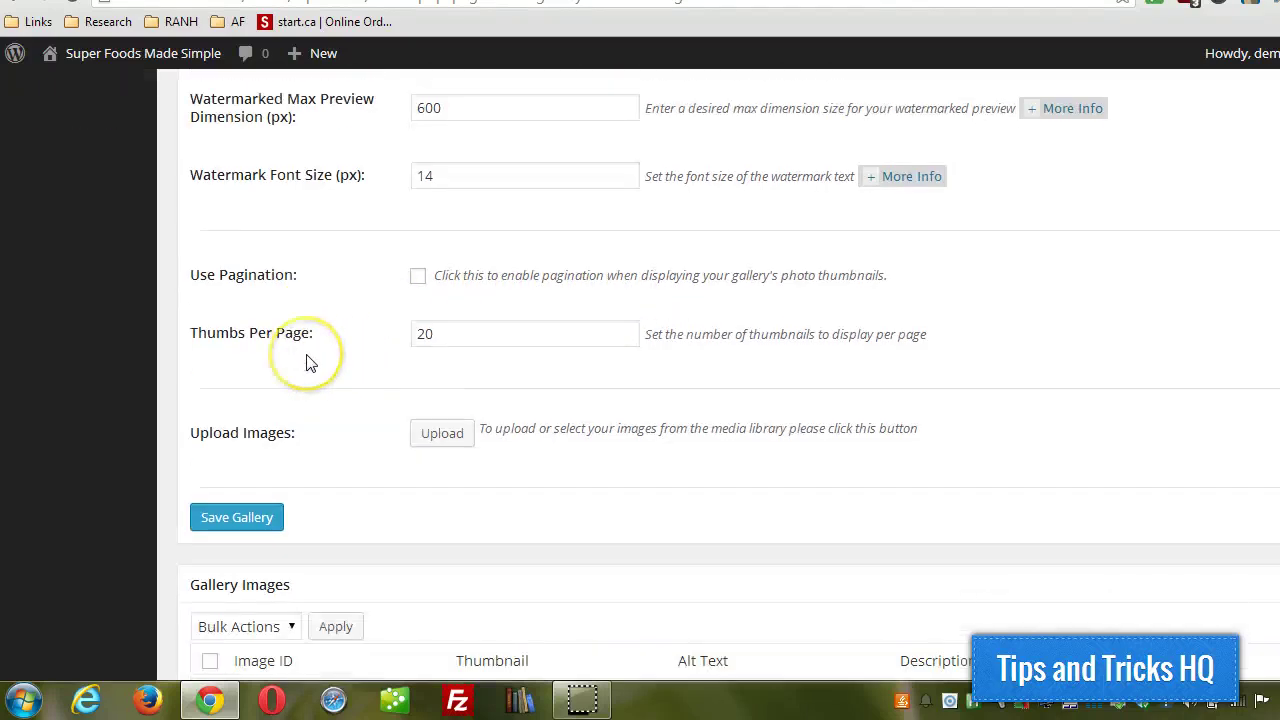
{"action": "scroll", "coordinate": [573, 350], "scroll_direction": "down", "scroll_amount": 1}
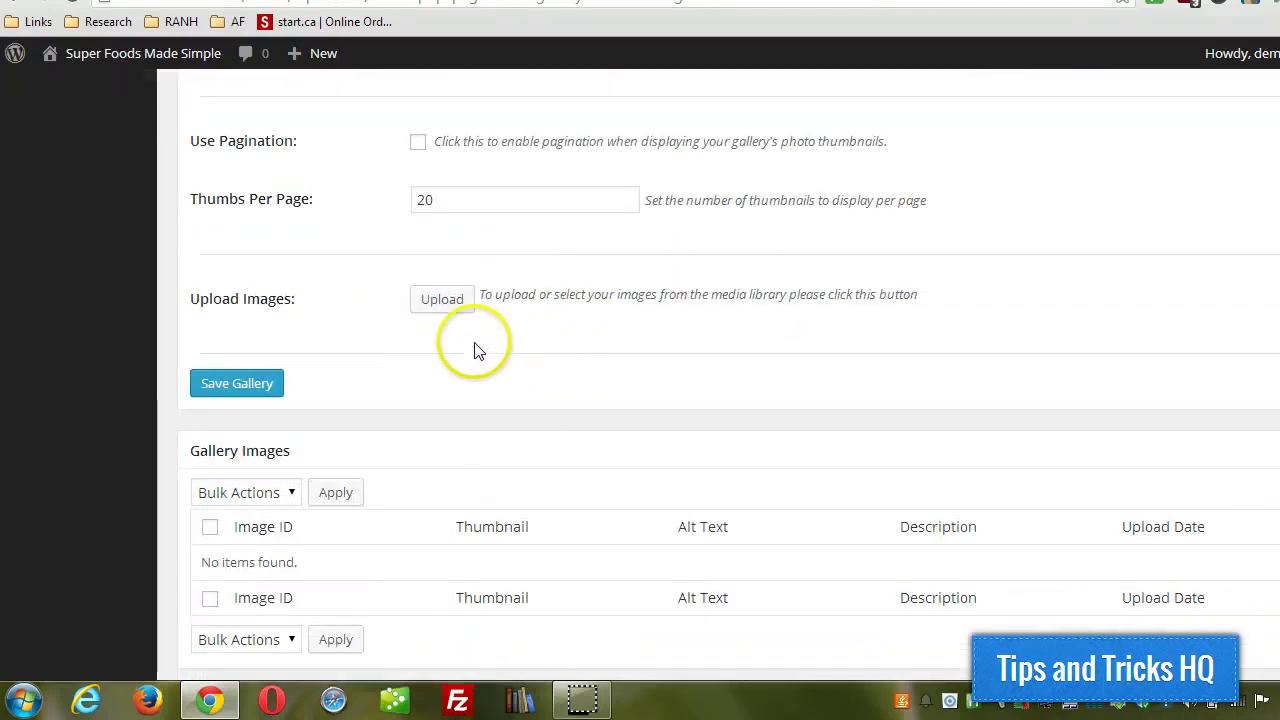
{"action": "left_click", "coordinate": [445, 300]}
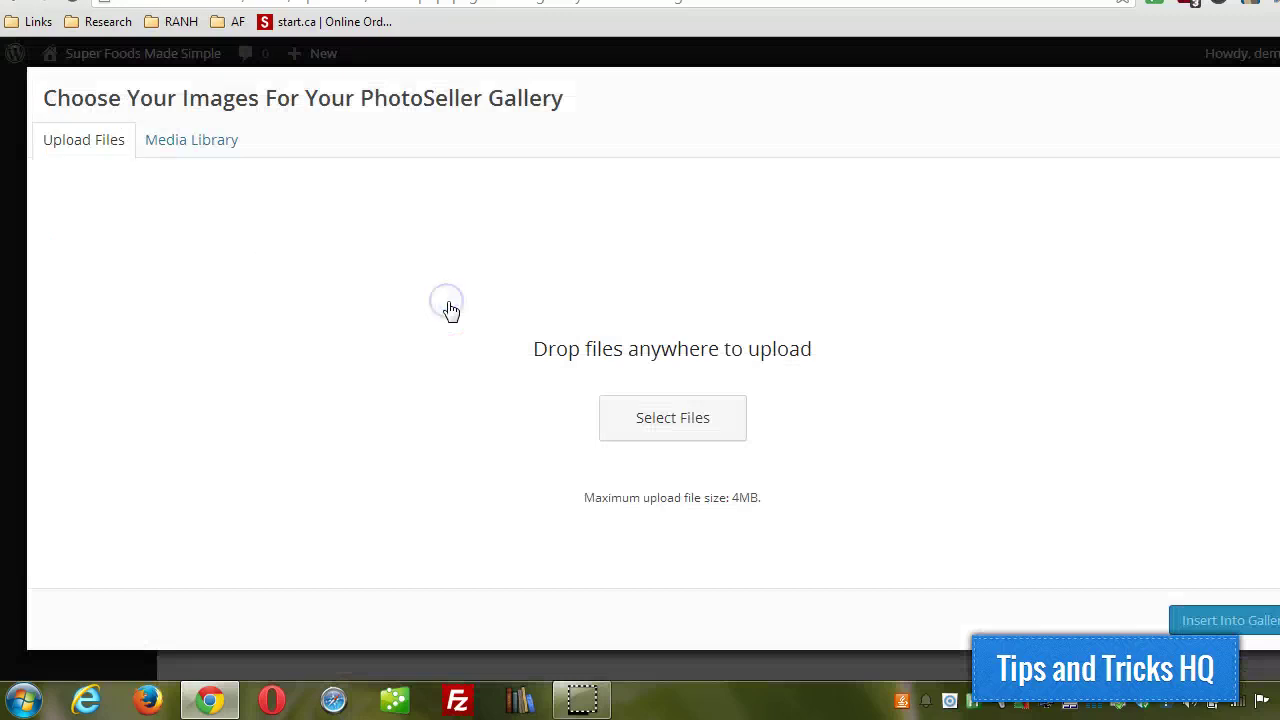
{"action": "left_click", "coordinate": [640, 430]}
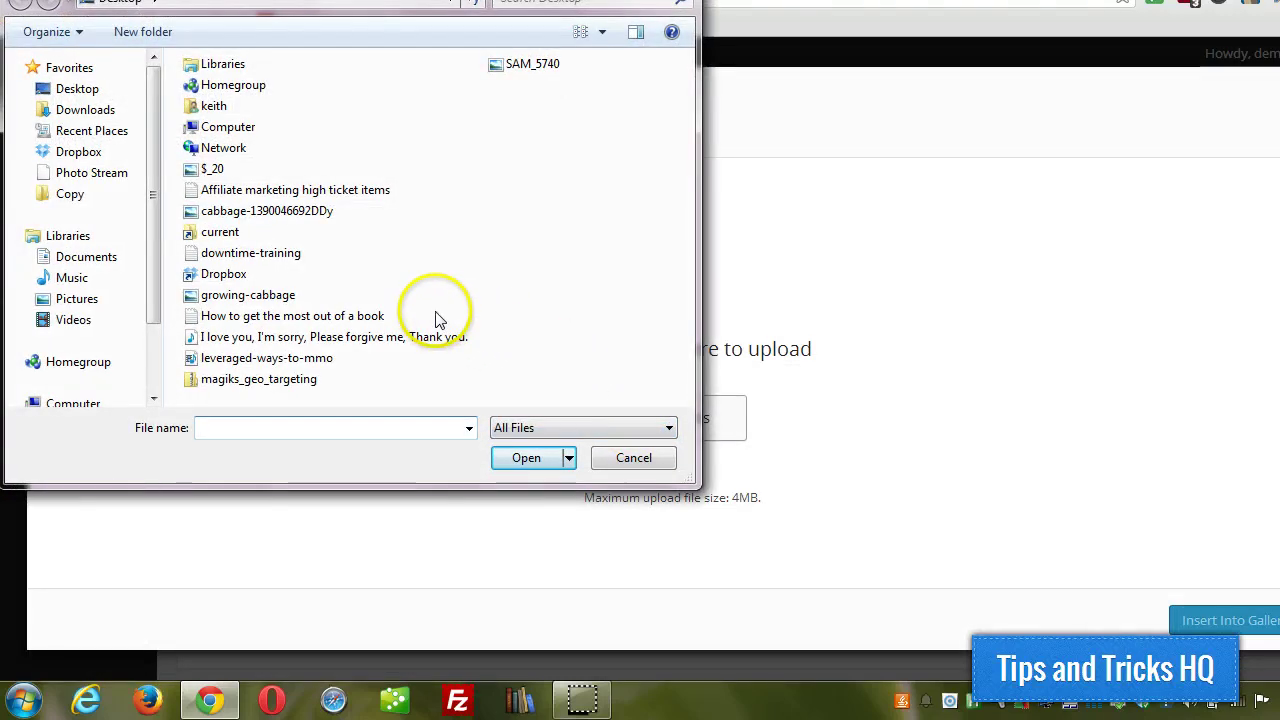
{"action": "left_click", "coordinate": [282, 214]}
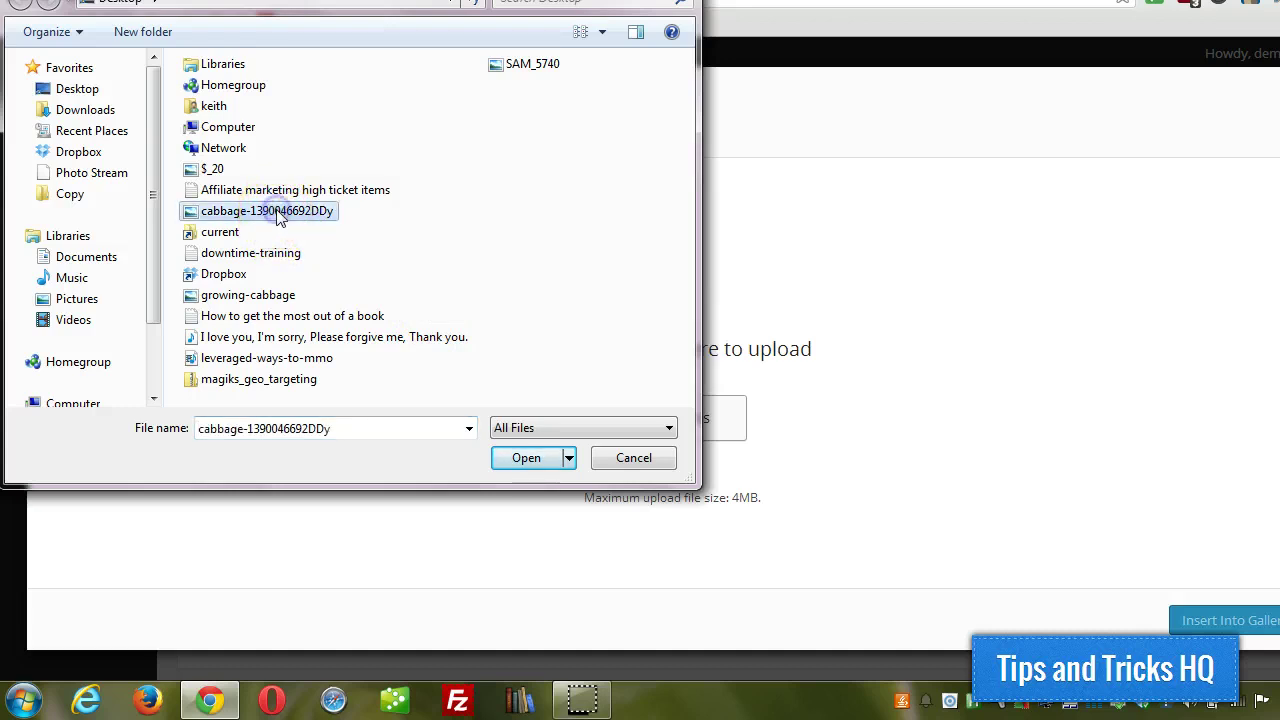
{"action": "left_click", "coordinate": [530, 64], "text": "ctrl"}
{"action": "left_click", "coordinate": [252, 294], "text": "ctrl"}
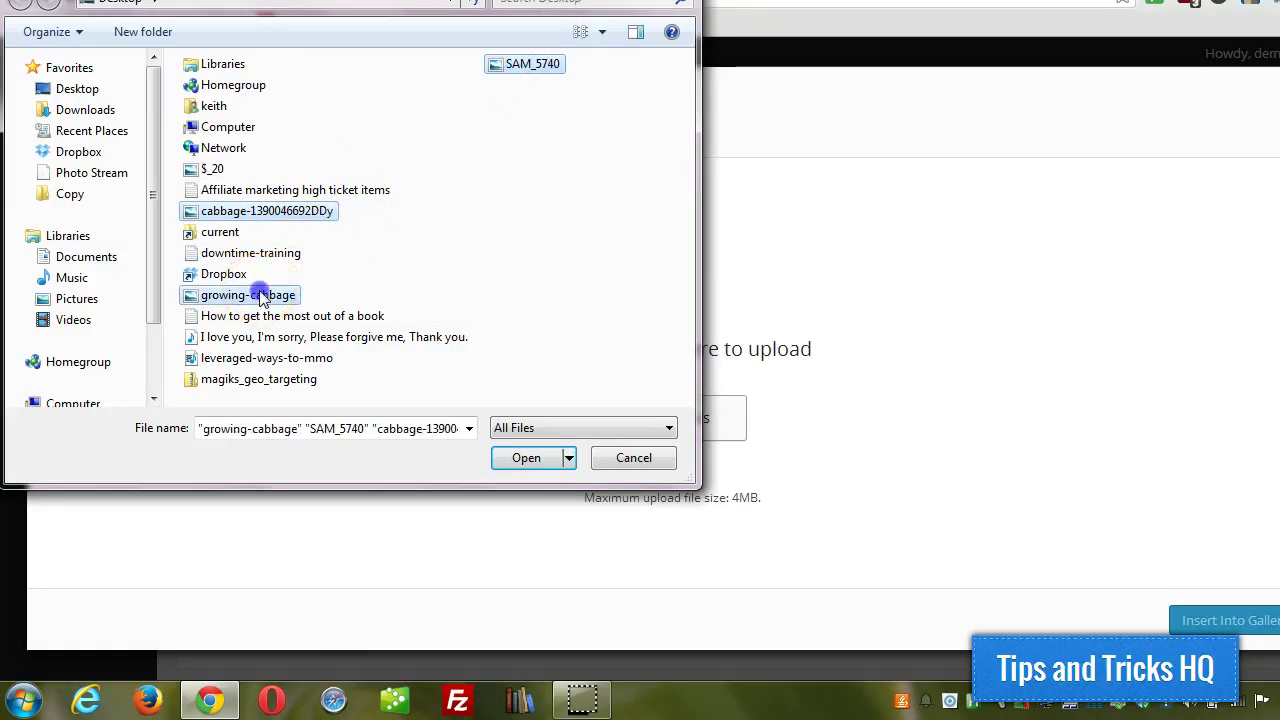
{"action": "left_click", "coordinate": [538, 455]}
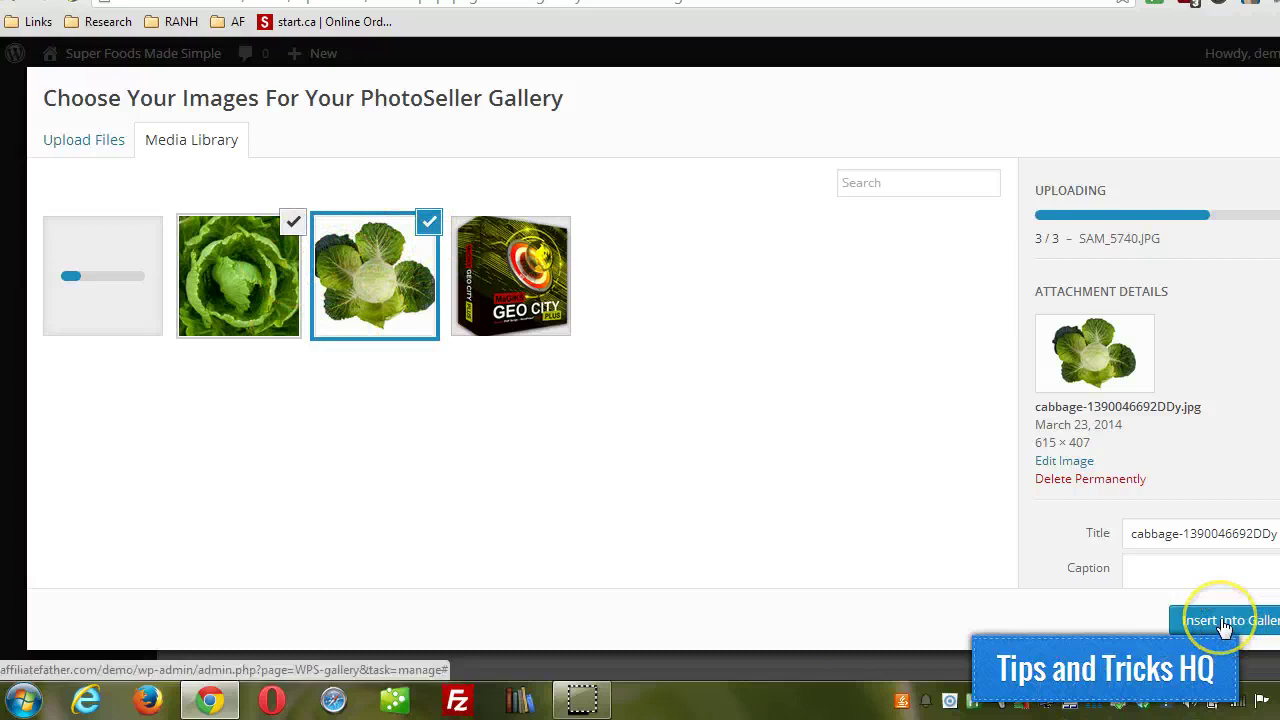
{"action": "left_click", "coordinate": [1225, 621]}
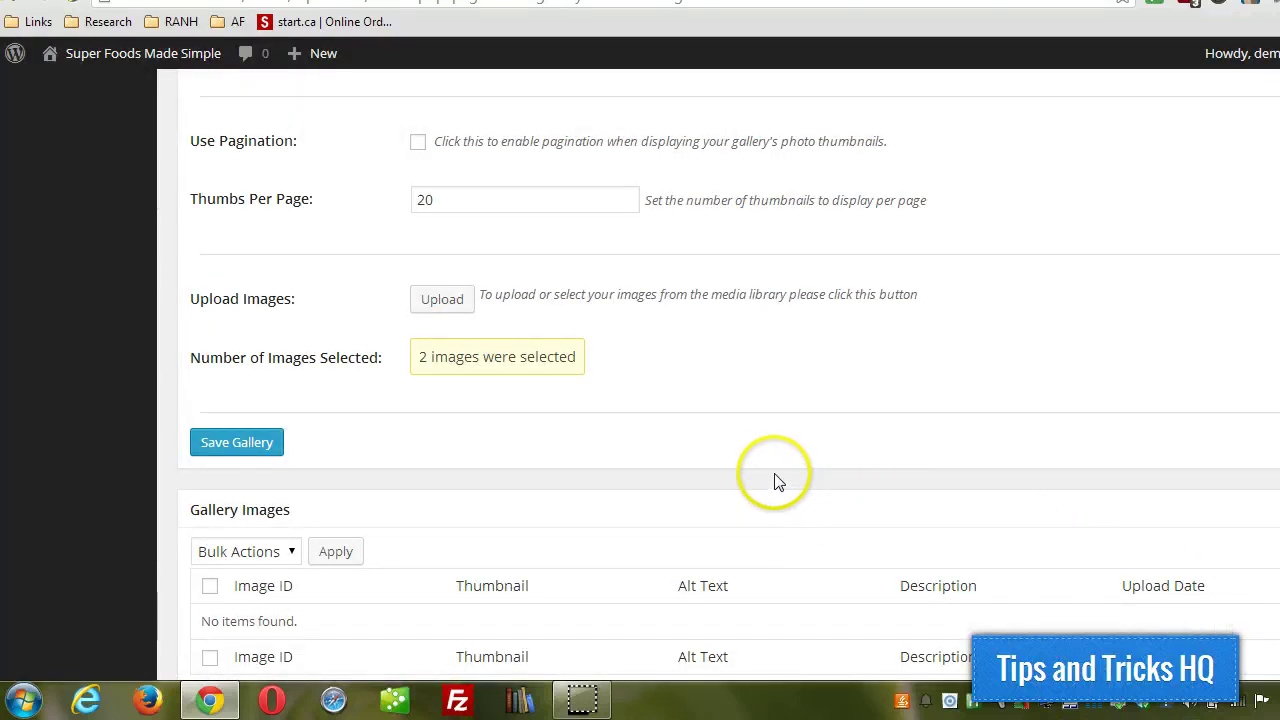
Save the Food gallery and check that photos 78 and 79 appear under Gallery Images
{"action": "left_click", "coordinate": [228, 445]}
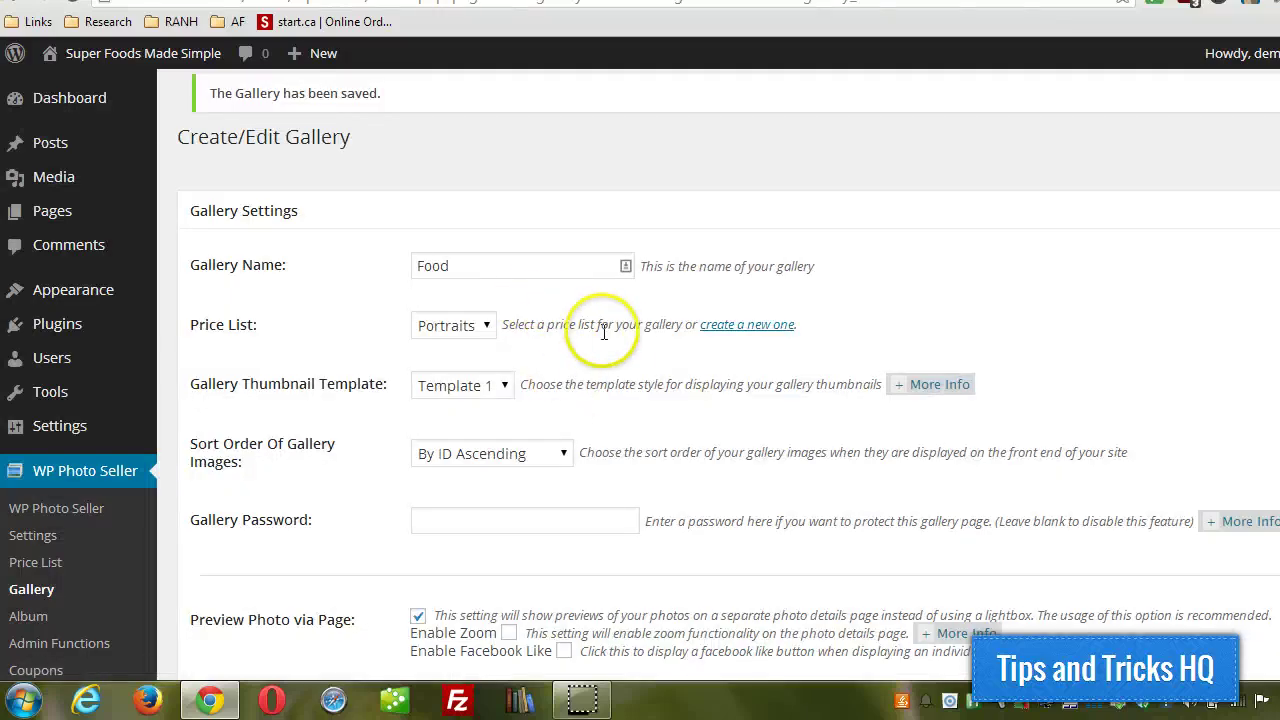
{"action": "scroll", "coordinate": [628, 355], "scroll_direction": "down", "scroll_amount": 2}
{"action": "scroll", "coordinate": [628, 355], "scroll_direction": "down", "scroll_amount": 8}
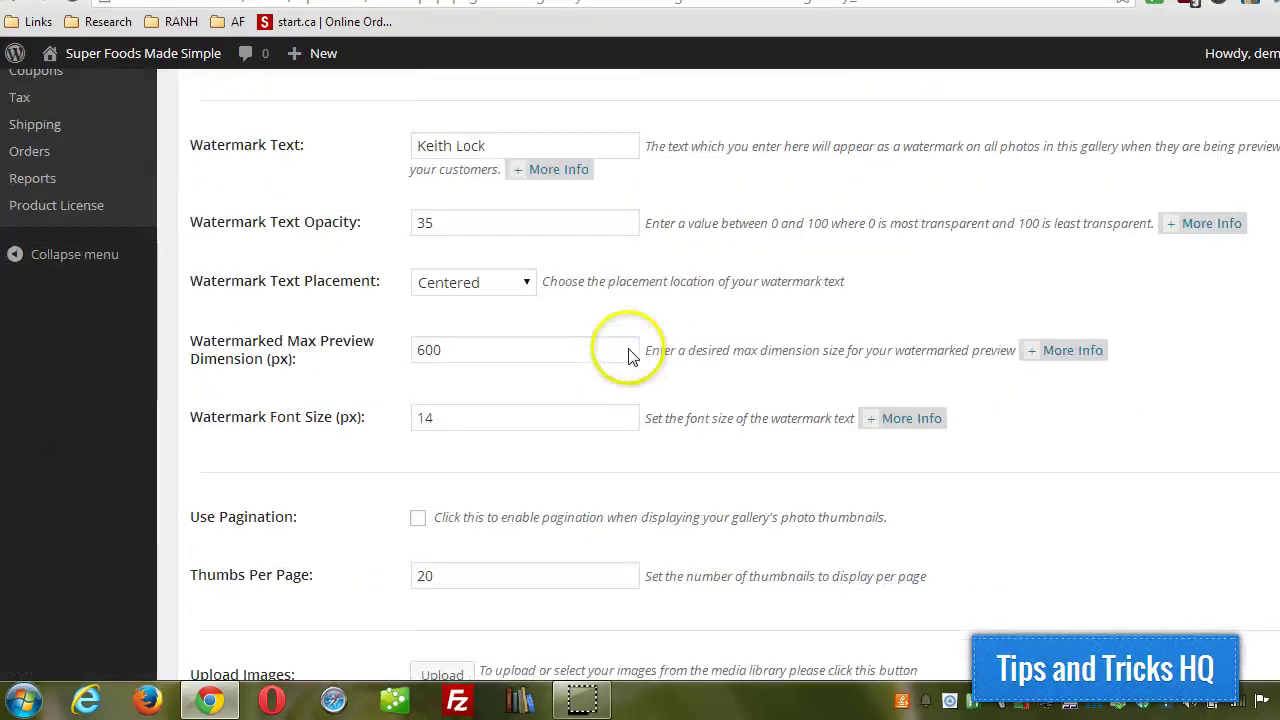
{"action": "scroll", "coordinate": [630, 356], "scroll_direction": "down", "scroll_amount": 2}
{"action": "left_click", "coordinate": [549, 430]}
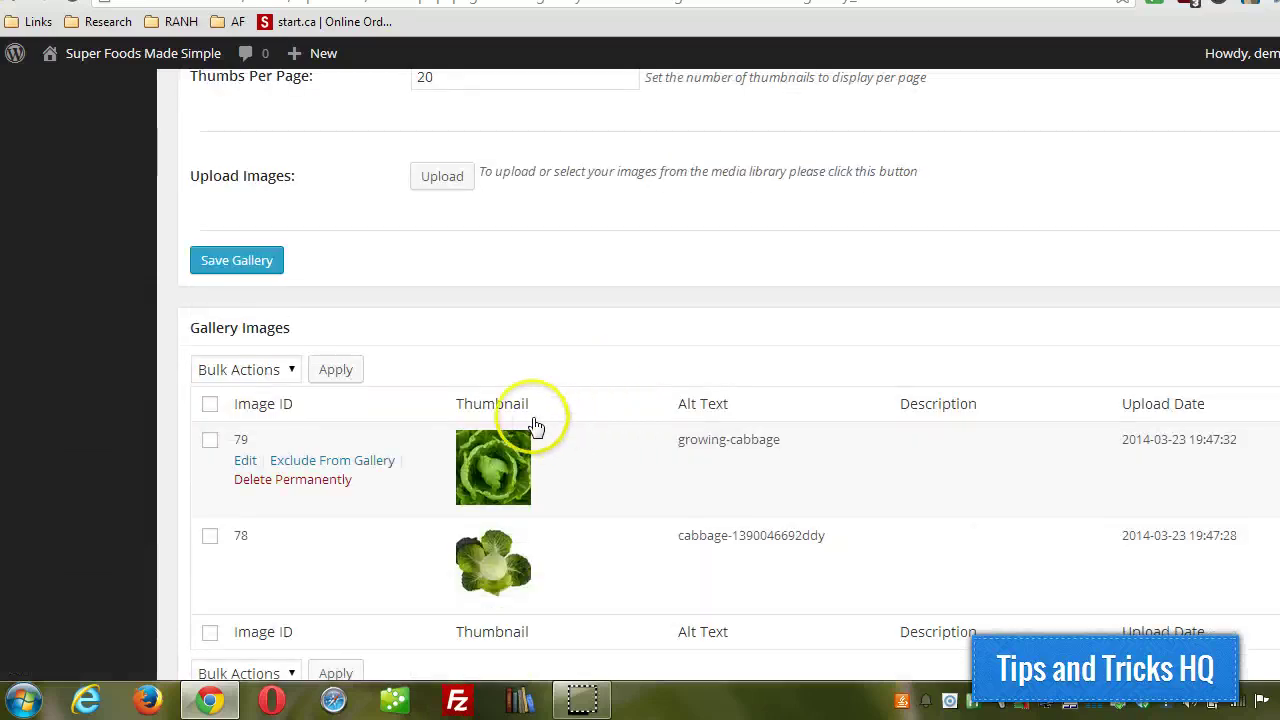
{"action": "scroll", "coordinate": [623, 420], "scroll_direction": "up", "scroll_amount": 2}
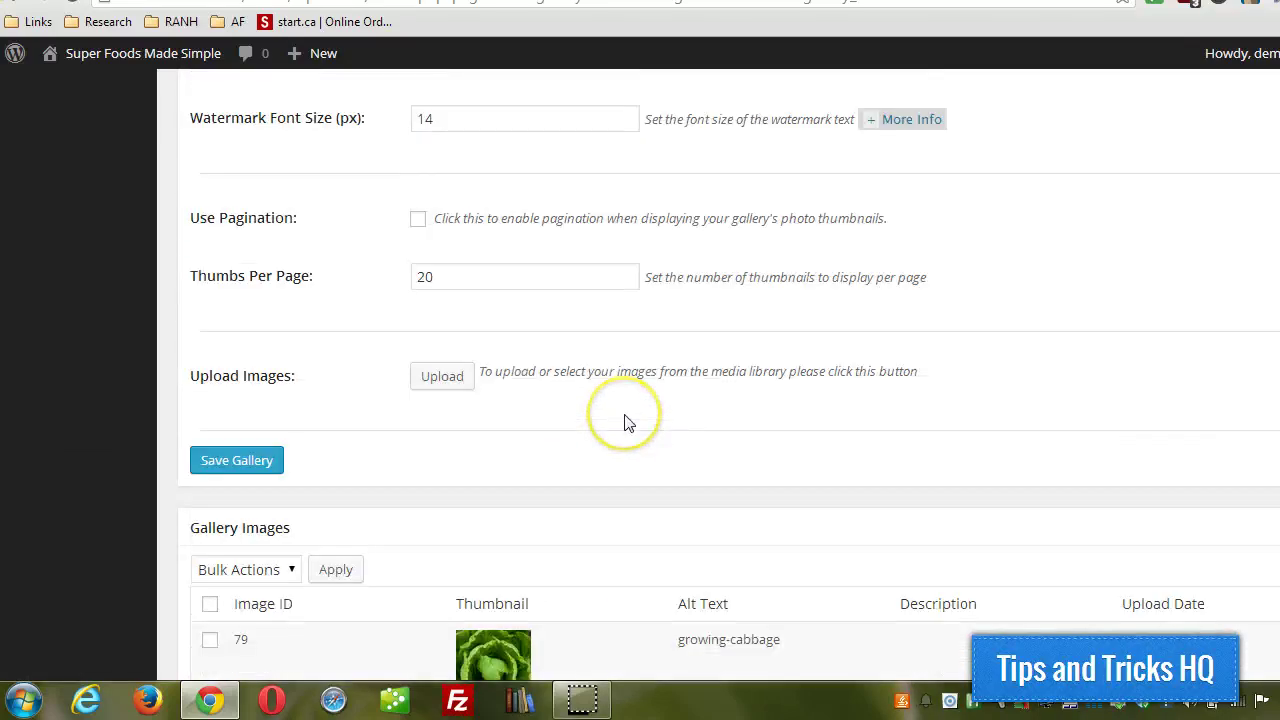
{"action": "scroll", "coordinate": [624, 424], "scroll_direction": "down", "scroll_amount": 2}
{"action": "scroll", "coordinate": [624, 424], "scroll_direction": "up", "scroll_amount": 9}
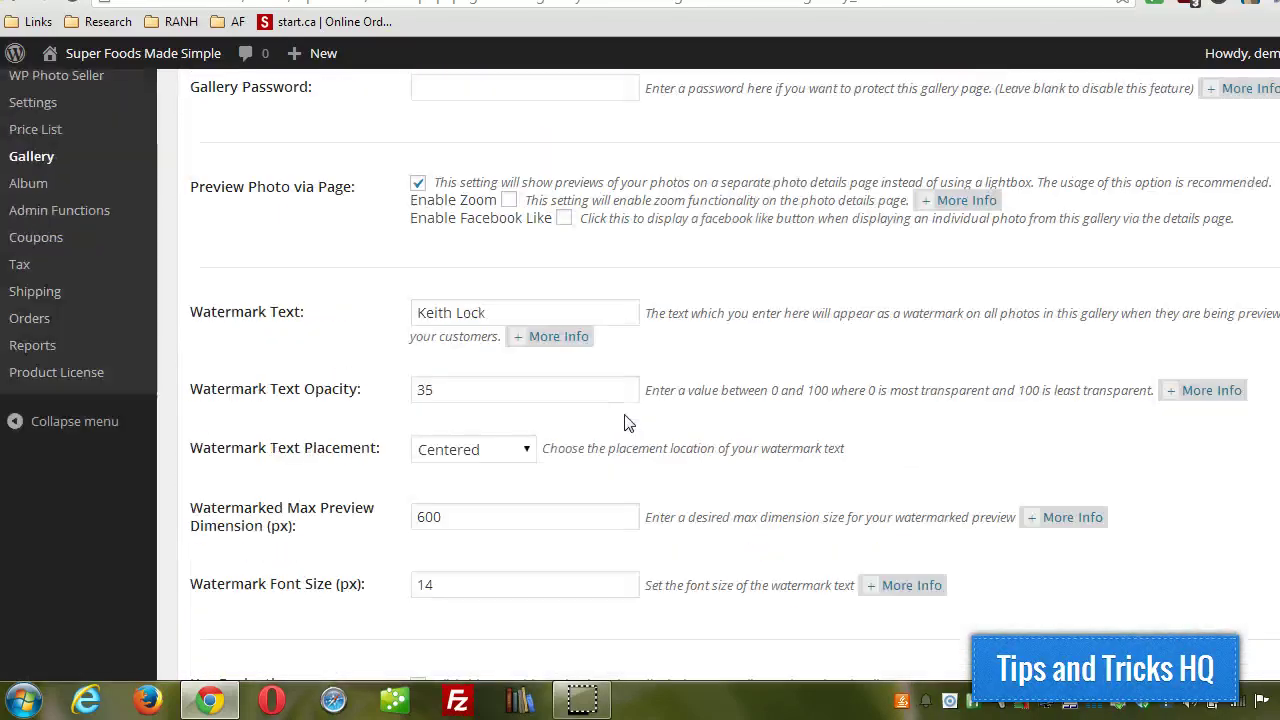
{"action": "scroll", "coordinate": [625, 420], "scroll_direction": "up", "scroll_amount": 2}
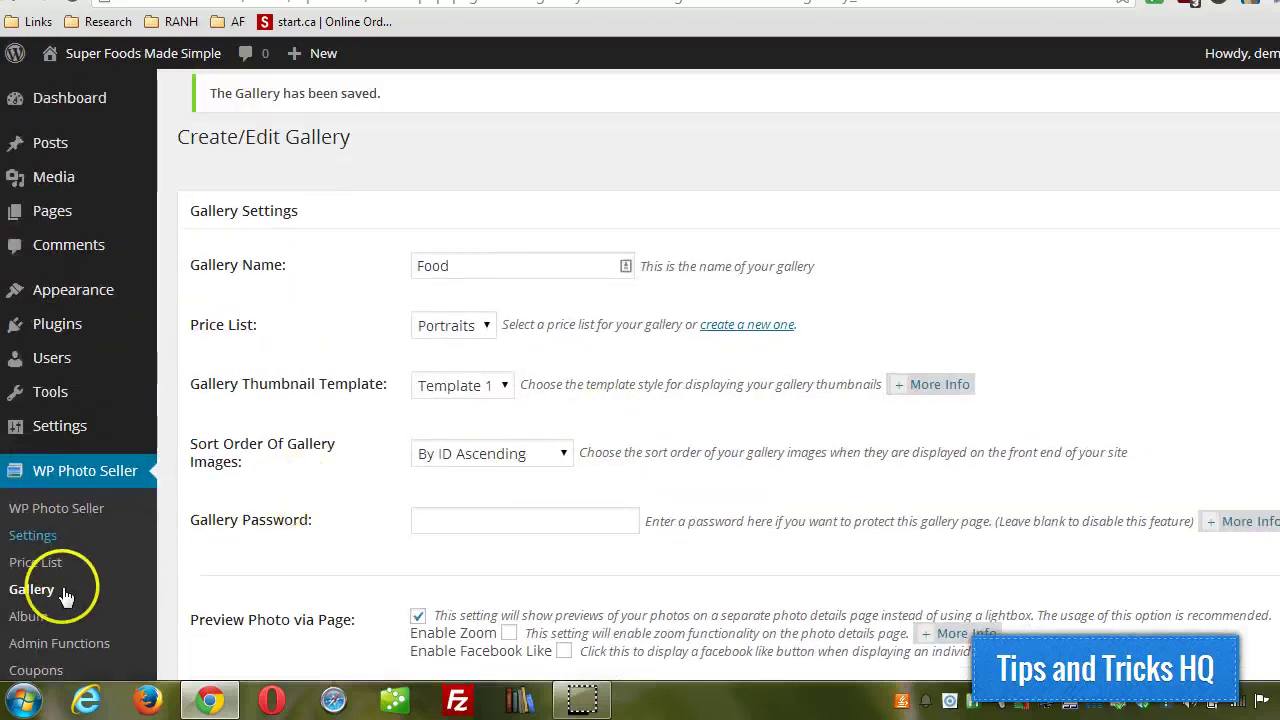
{"action": "left_click", "coordinate": [31, 589]}
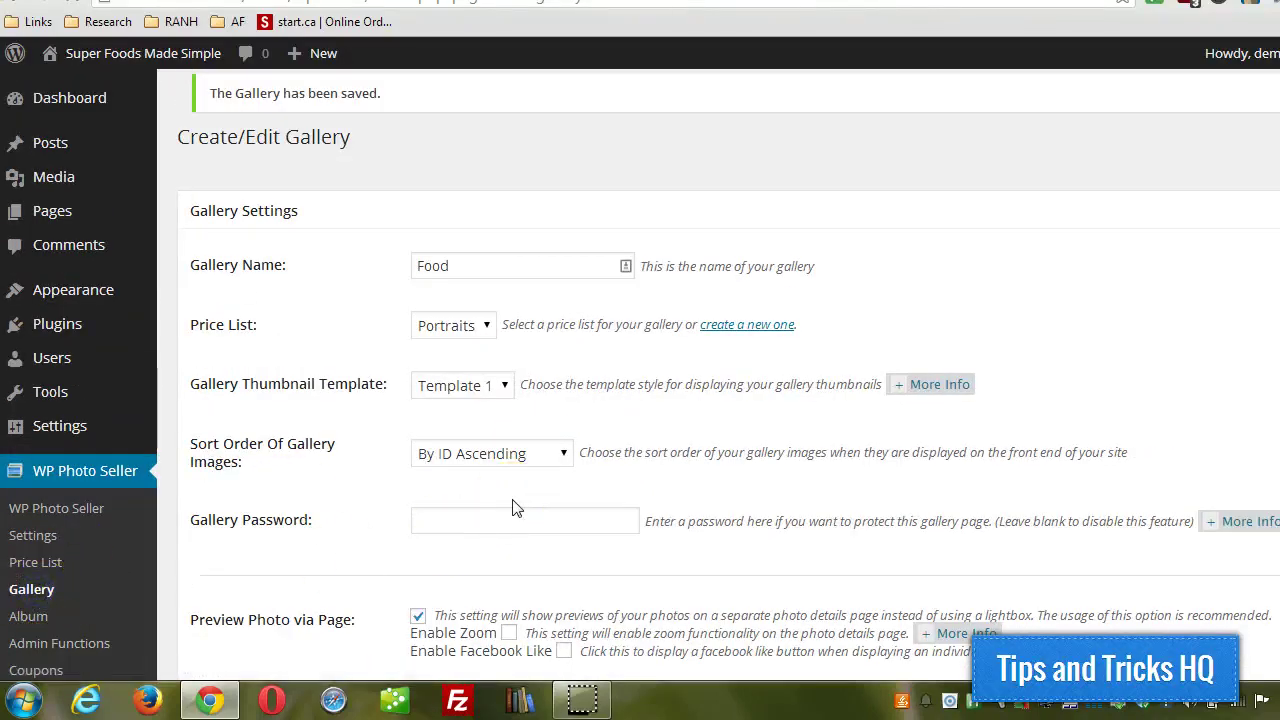
Scroll to the Existing Galleries table to confirm Food is gallery ID 1, not protected
{"action": "scroll", "coordinate": [452, 402], "scroll_direction": "down", "scroll_amount": 3}
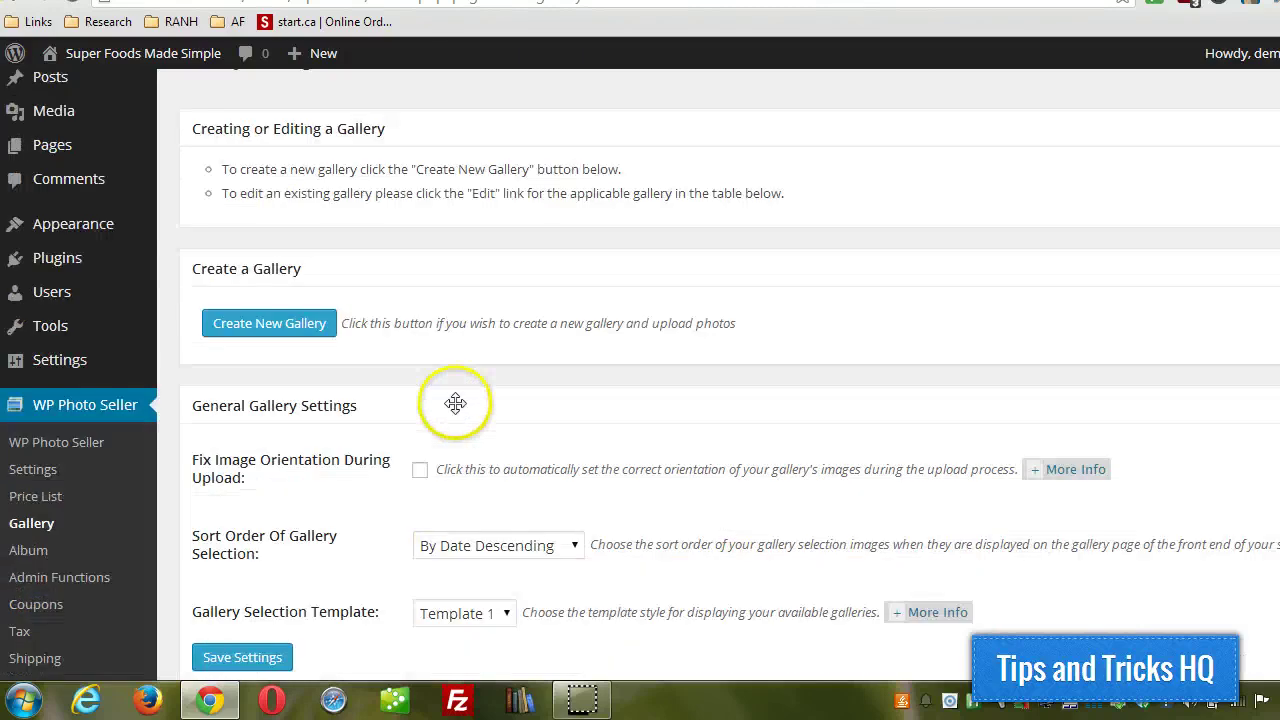
{"action": "scroll", "coordinate": [455, 410], "scroll_direction": "down", "scroll_amount": 3}
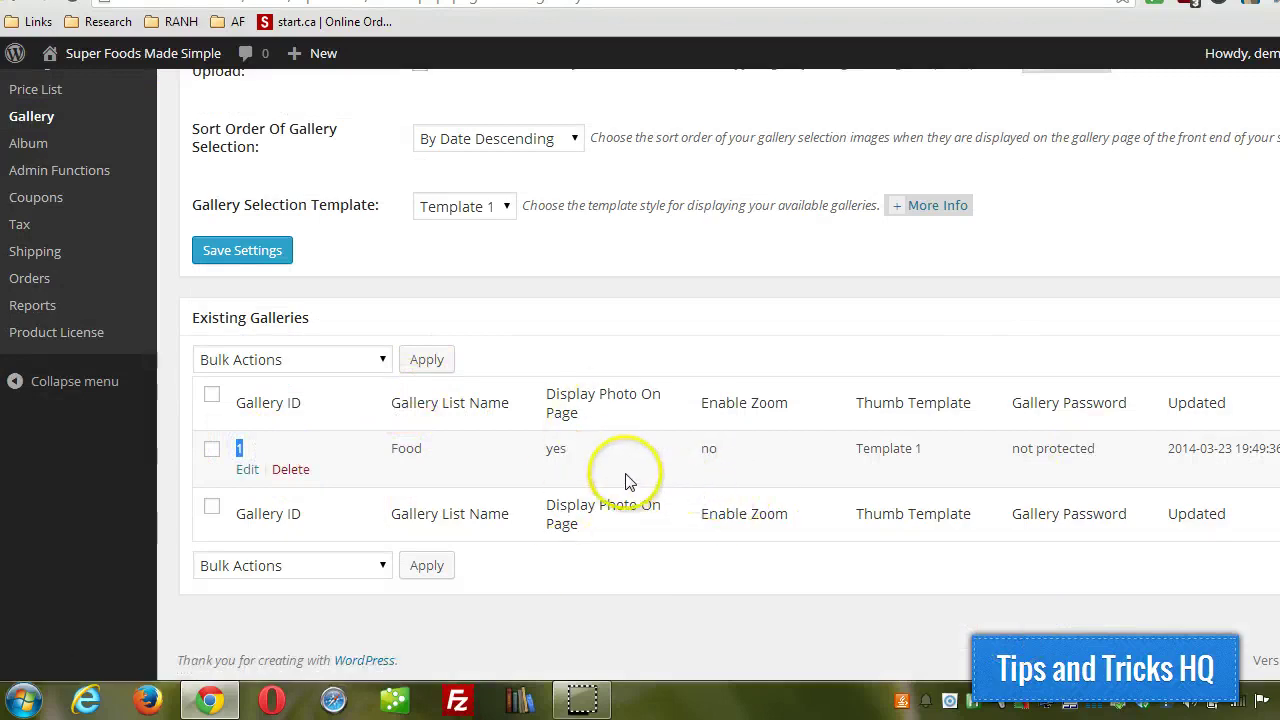
{"action": "scroll", "coordinate": [625, 478], "scroll_direction": "up", "scroll_amount": 6}
Open All Pages in a new browser tab and locate the Food page under Photo Gallery
{"action": "mouse_move", "coordinate": [60, 222]}
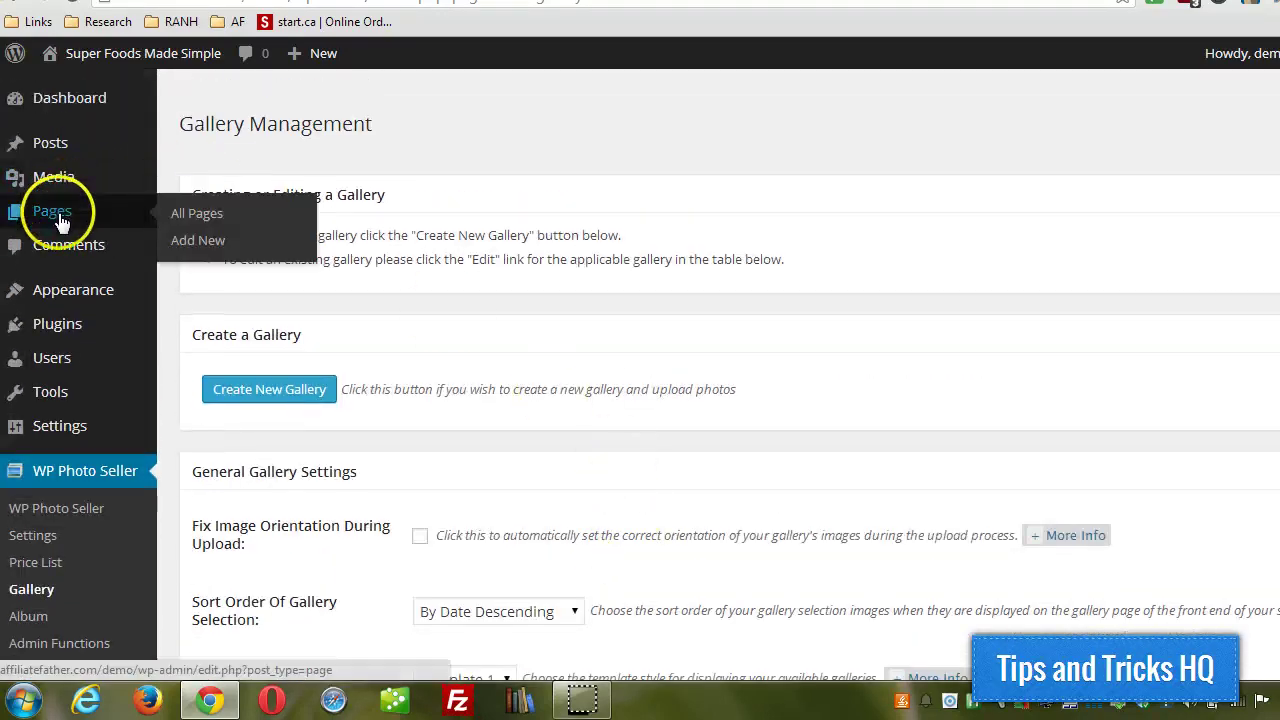
{"action": "right_click", "coordinate": [190, 213]}
{"action": "left_click", "coordinate": [210, 220]}
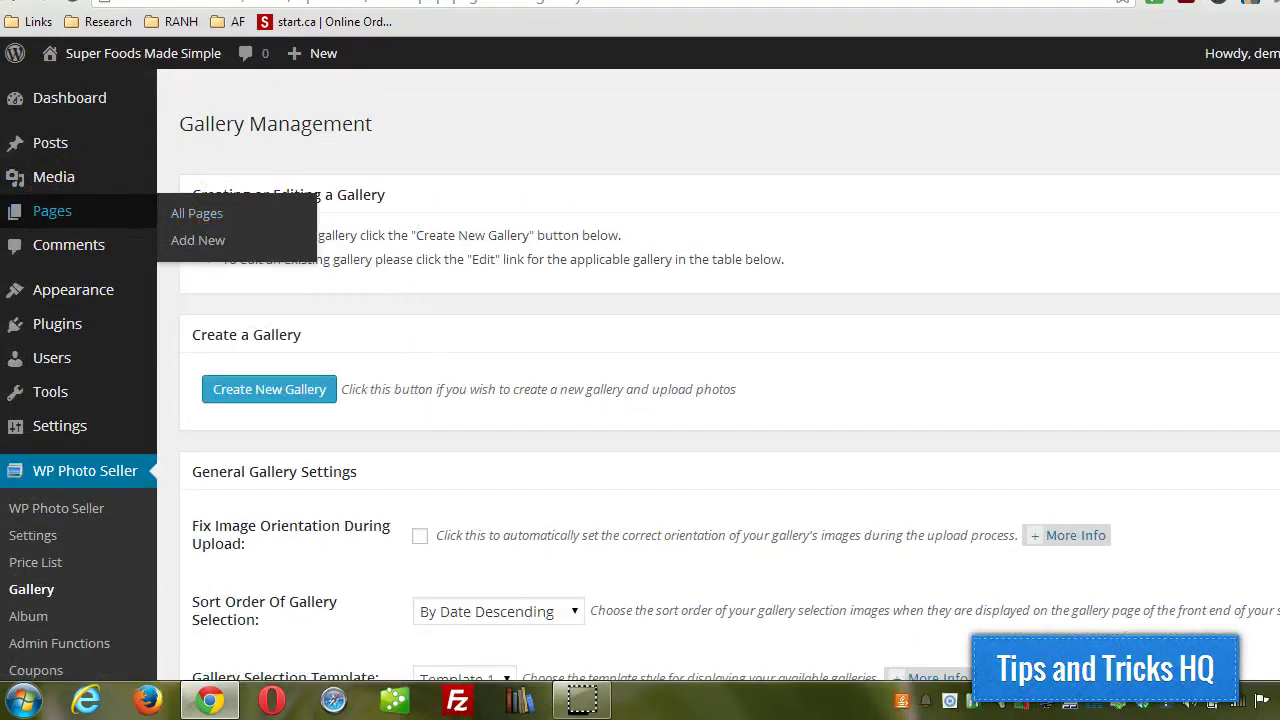
{"action": "left_click", "coordinate": [500, 0]}
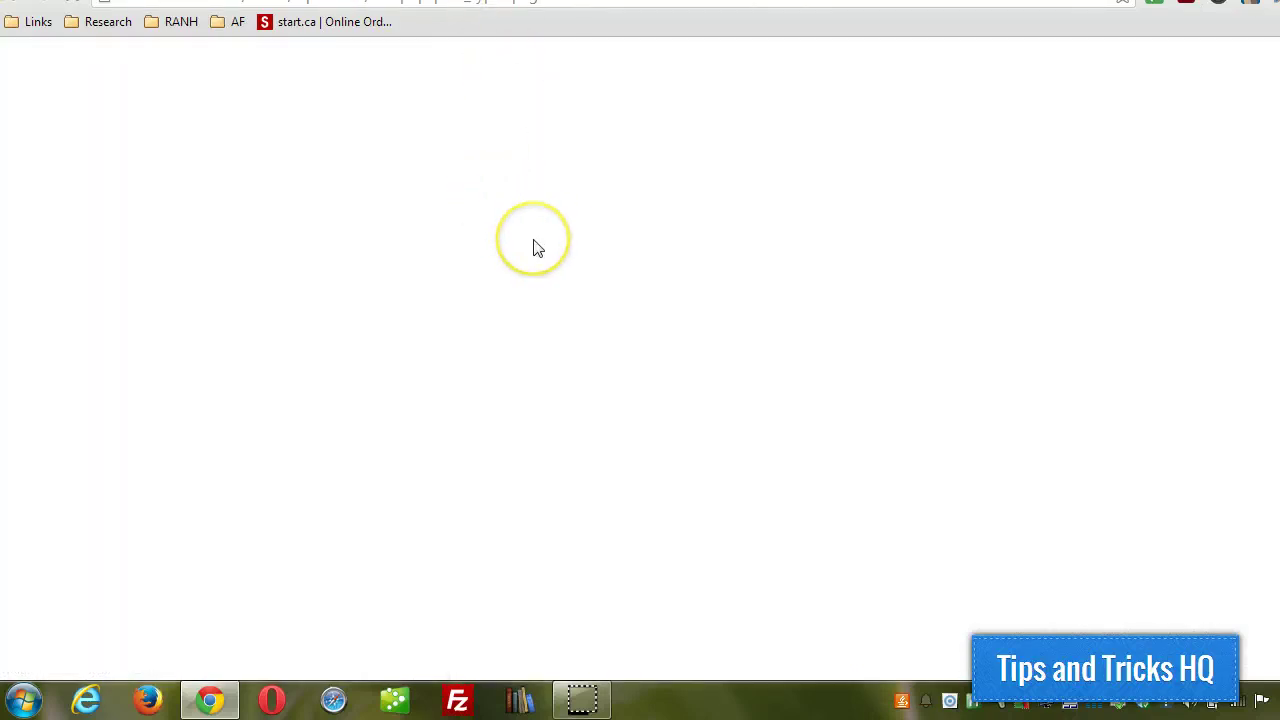
{"action": "scroll", "coordinate": [411, 338], "scroll_direction": "down", "scroll_amount": 2}
{"action": "scroll", "coordinate": [411, 338], "scroll_direction": "down", "scroll_amount": 2}
{"action": "scroll", "coordinate": [411, 338], "scroll_direction": "up", "scroll_amount": 3}
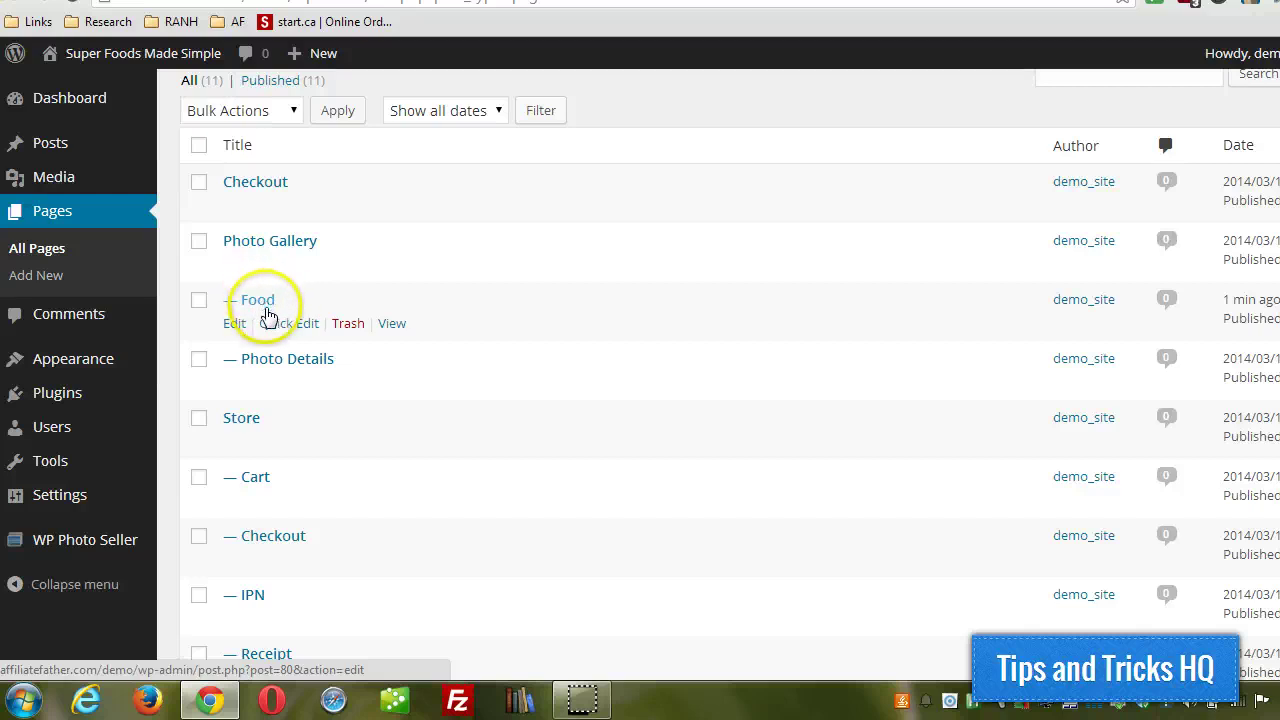
Confirm the Food page uses the [WPS_photo_gallery id="1"] shortcode, then view it on the site
{"action": "left_click", "coordinate": [236, 326]}
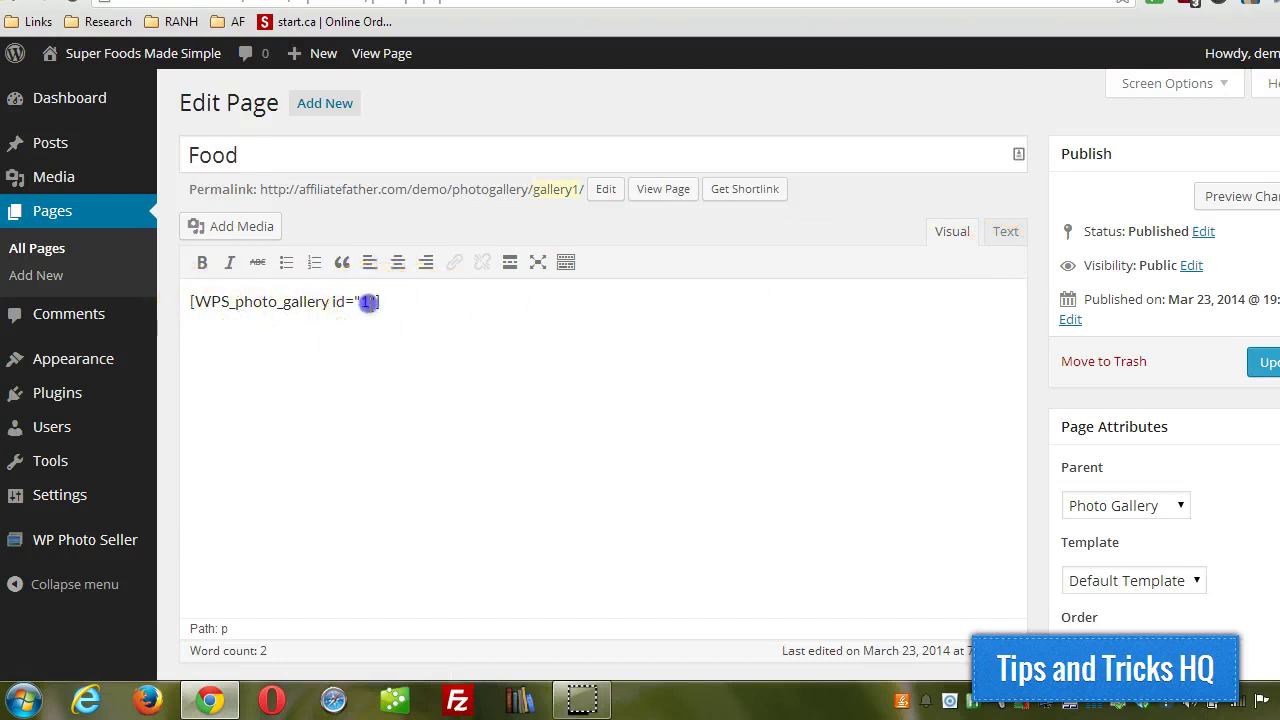
{"action": "double_click", "coordinate": [366, 301]}
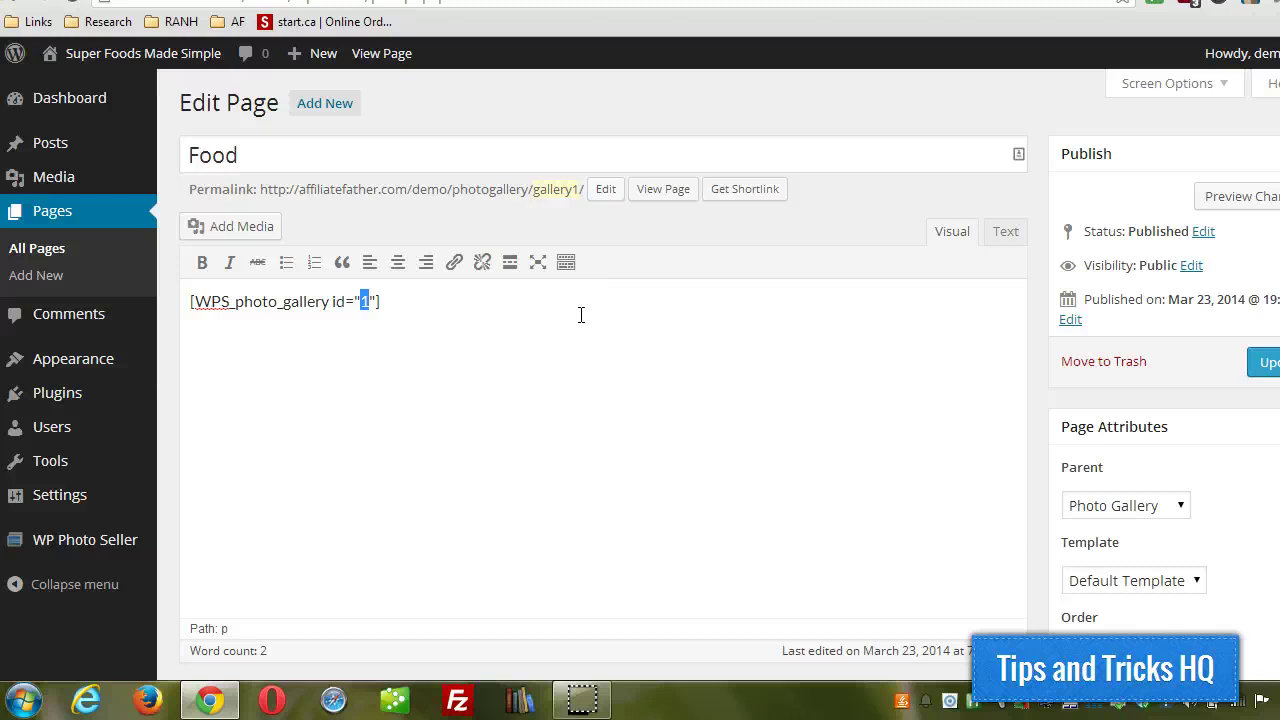
{"action": "left_click", "coordinate": [66, 258]}
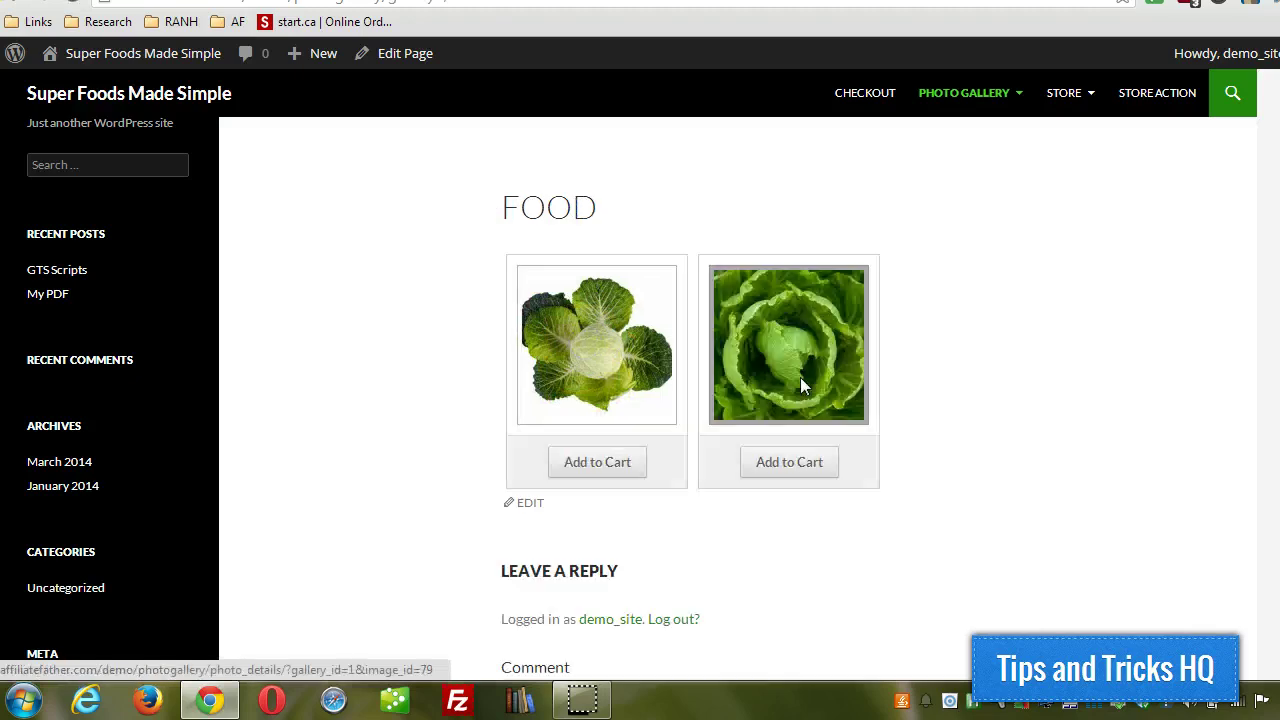
{"action": "left_click", "coordinate": [443, 452]}
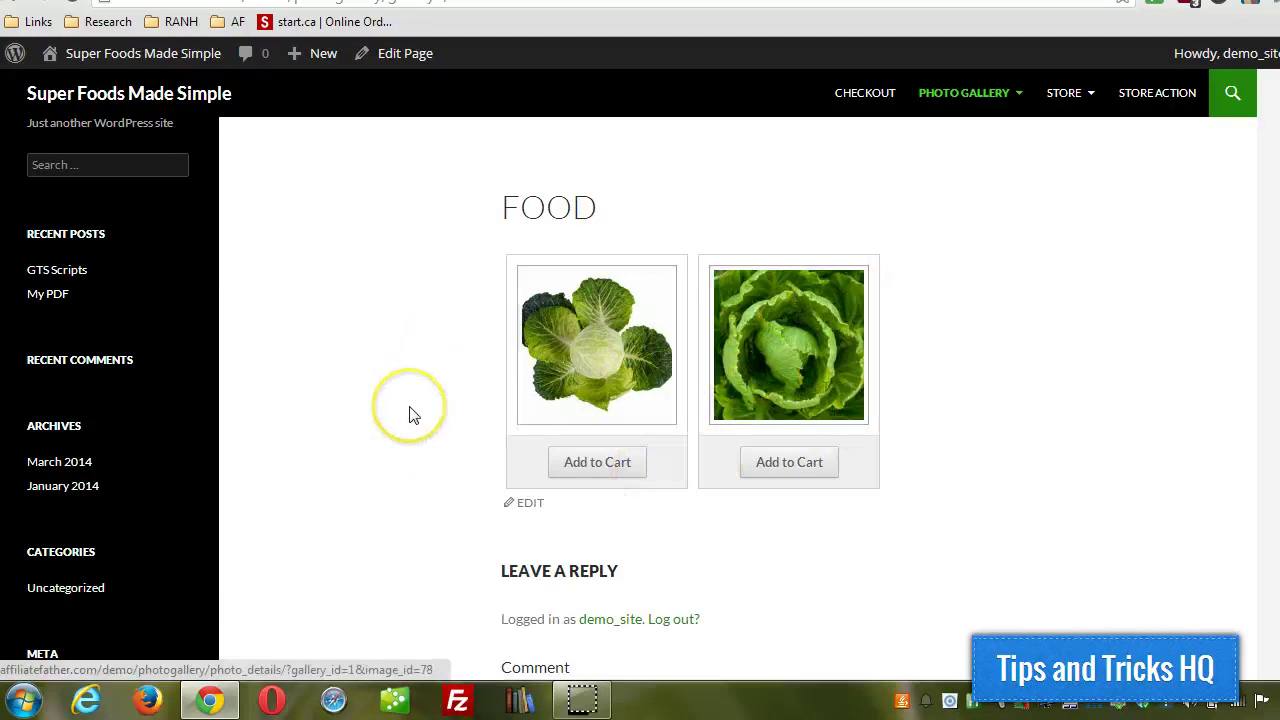
{"action": "scroll", "coordinate": [410, 415], "scroll_direction": "down", "scroll_amount": 2}
{"action": "scroll", "coordinate": [410, 415], "scroll_direction": "up", "scroll_amount": 2}
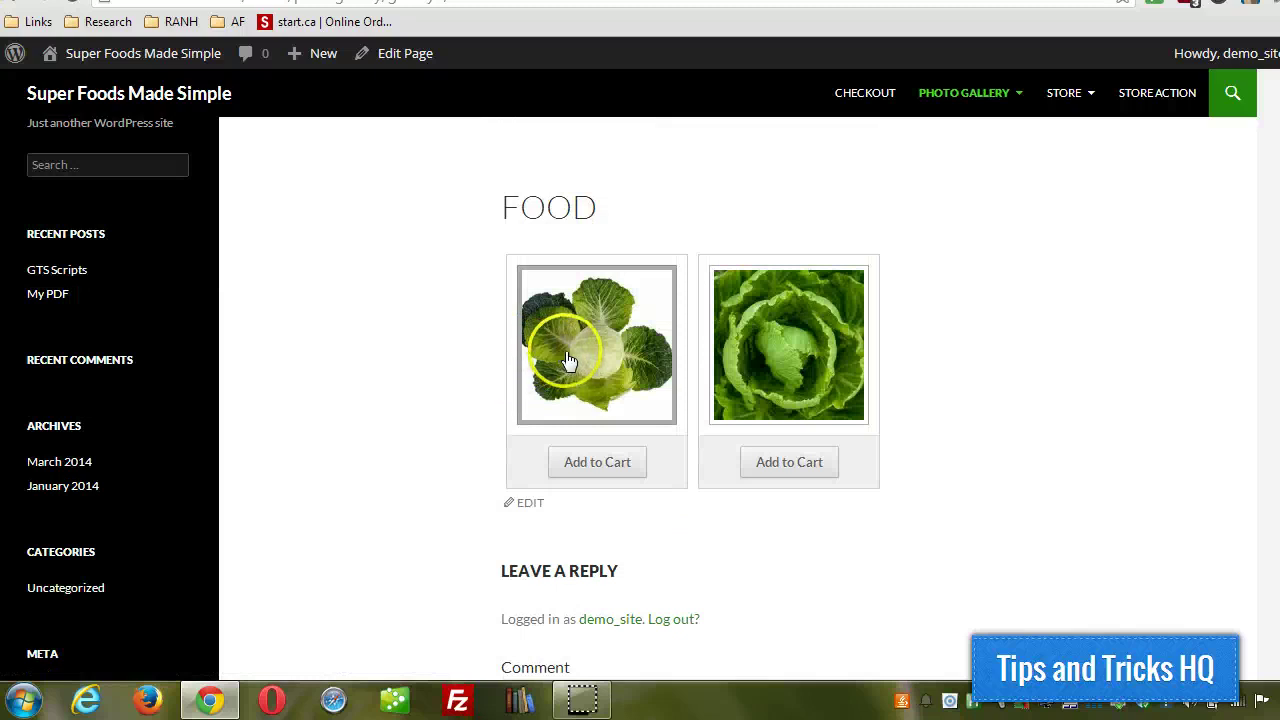
{"action": "left_click", "coordinate": [626, 362]}
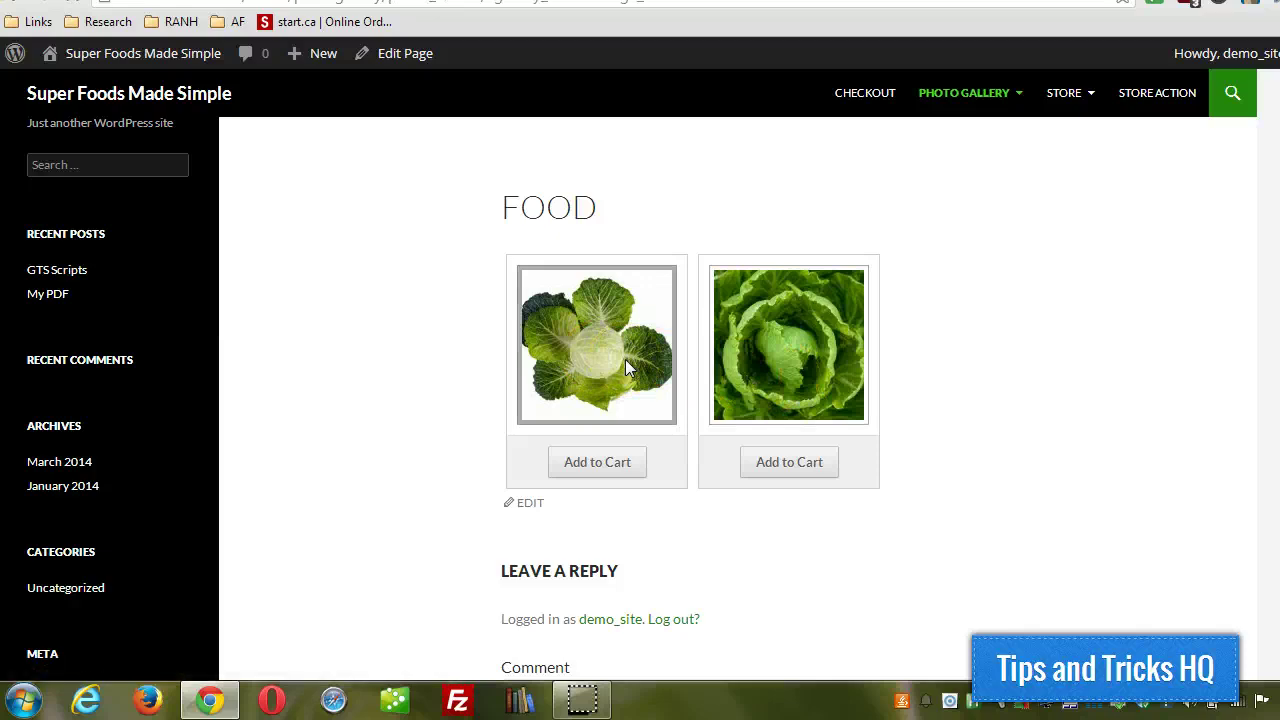
{"action": "left_click", "coordinate": [448, 362]}
{"action": "scroll", "coordinate": [448, 362], "scroll_direction": "down", "scroll_amount": 3}
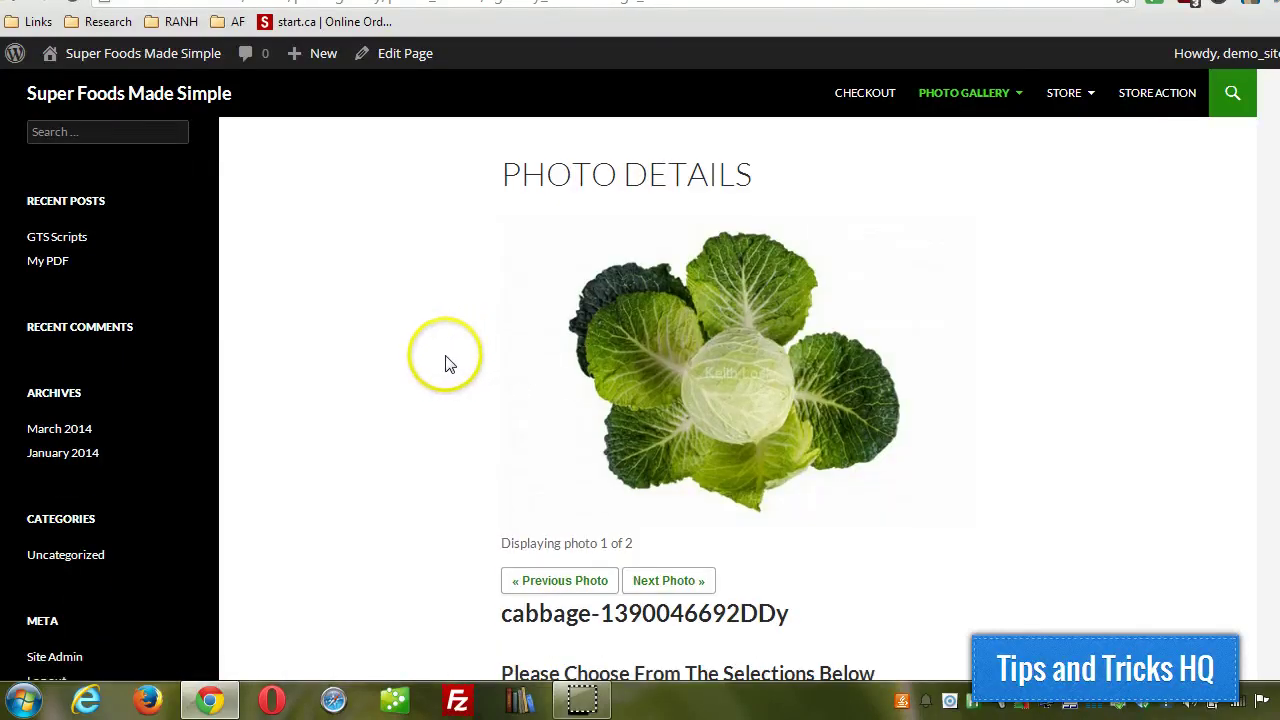
{"action": "scroll", "coordinate": [448, 362], "scroll_direction": "down", "scroll_amount": 3}
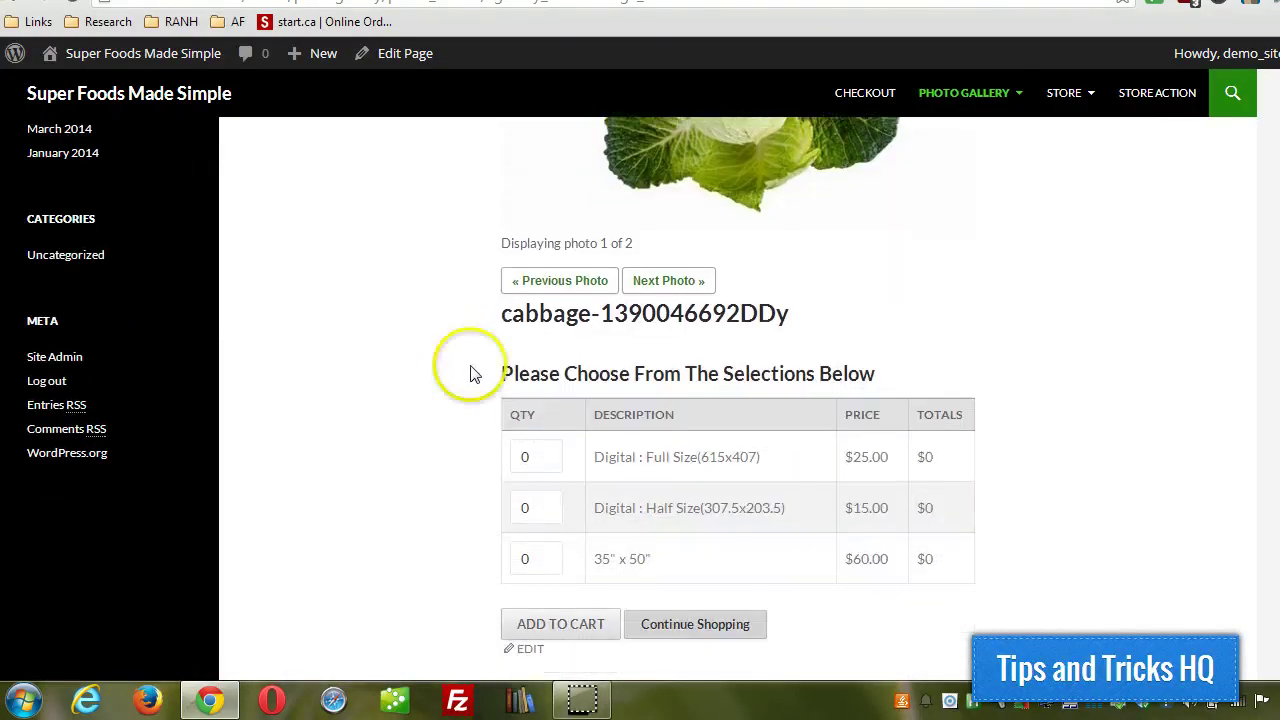
Review its price options, including the 35" x 50" print and full-size digital, then page to growing-cabbage
{"action": "left_click", "coordinate": [610, 555]}
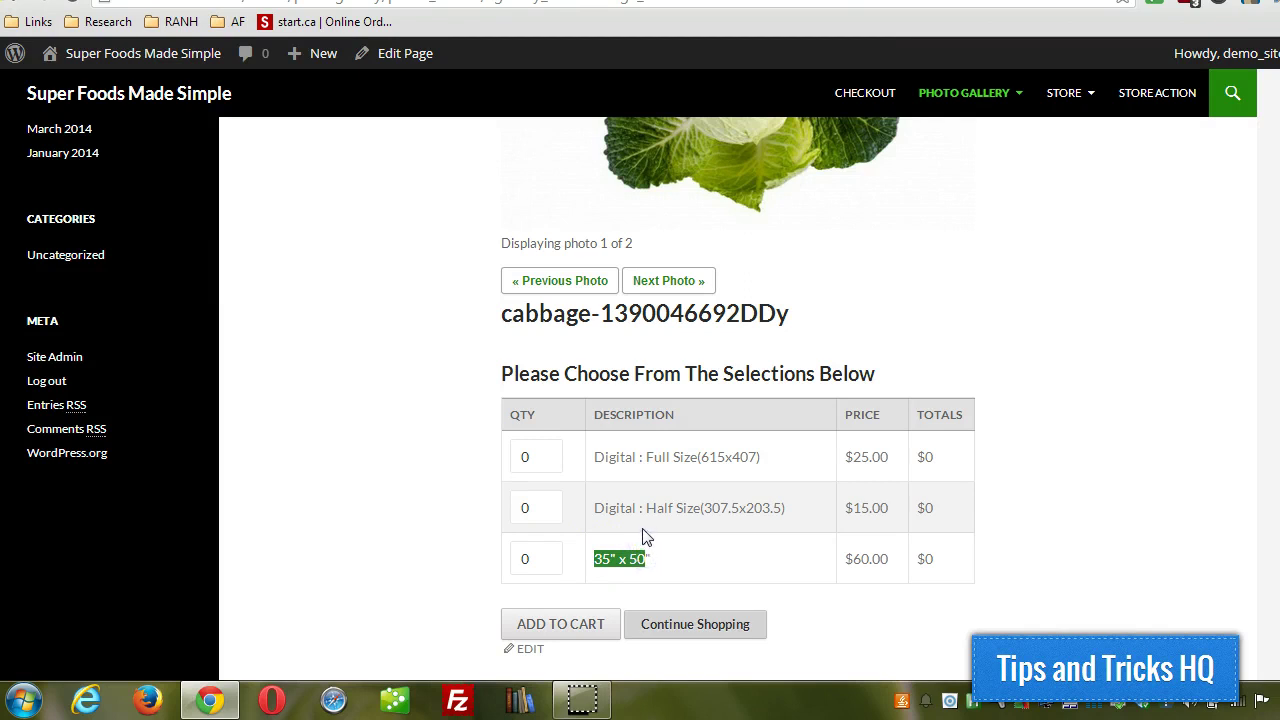
{"action": "double_click", "coordinate": [543, 457]}
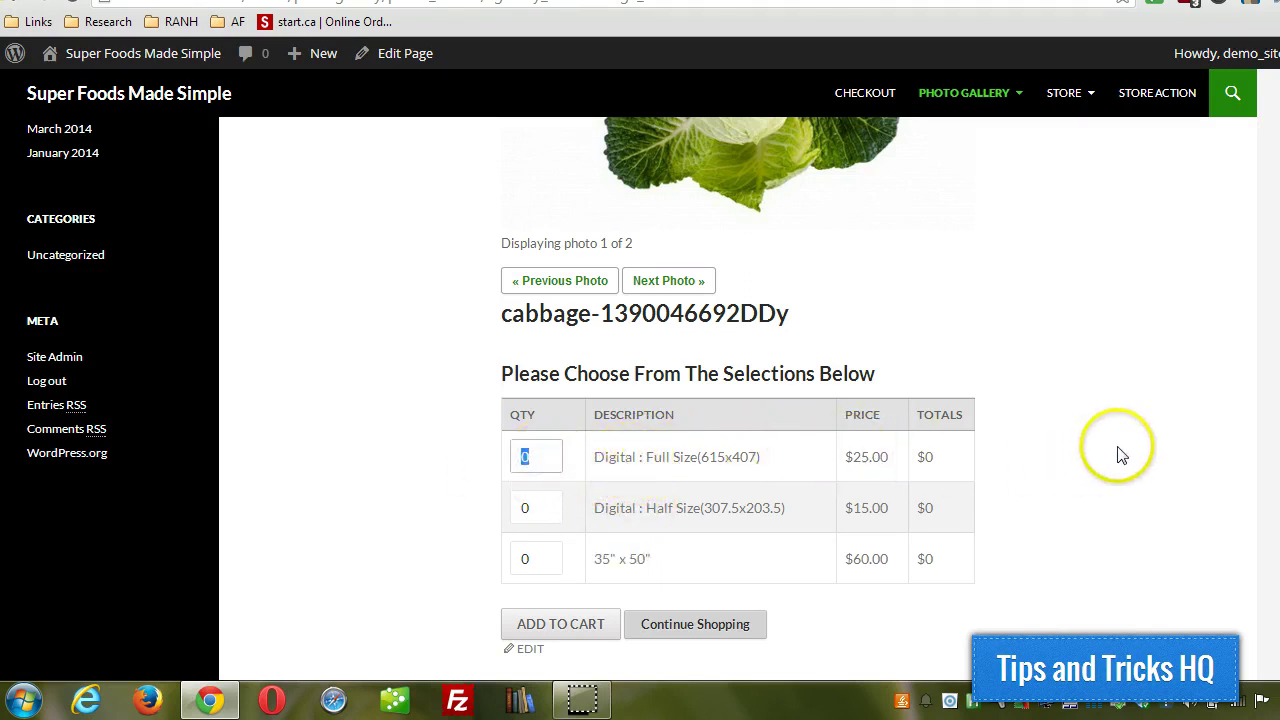
{"action": "scroll", "coordinate": [1120, 455], "scroll_direction": "down", "scroll_amount": 1}
{"action": "scroll", "coordinate": [1100, 440], "scroll_direction": "up", "scroll_amount": 3}
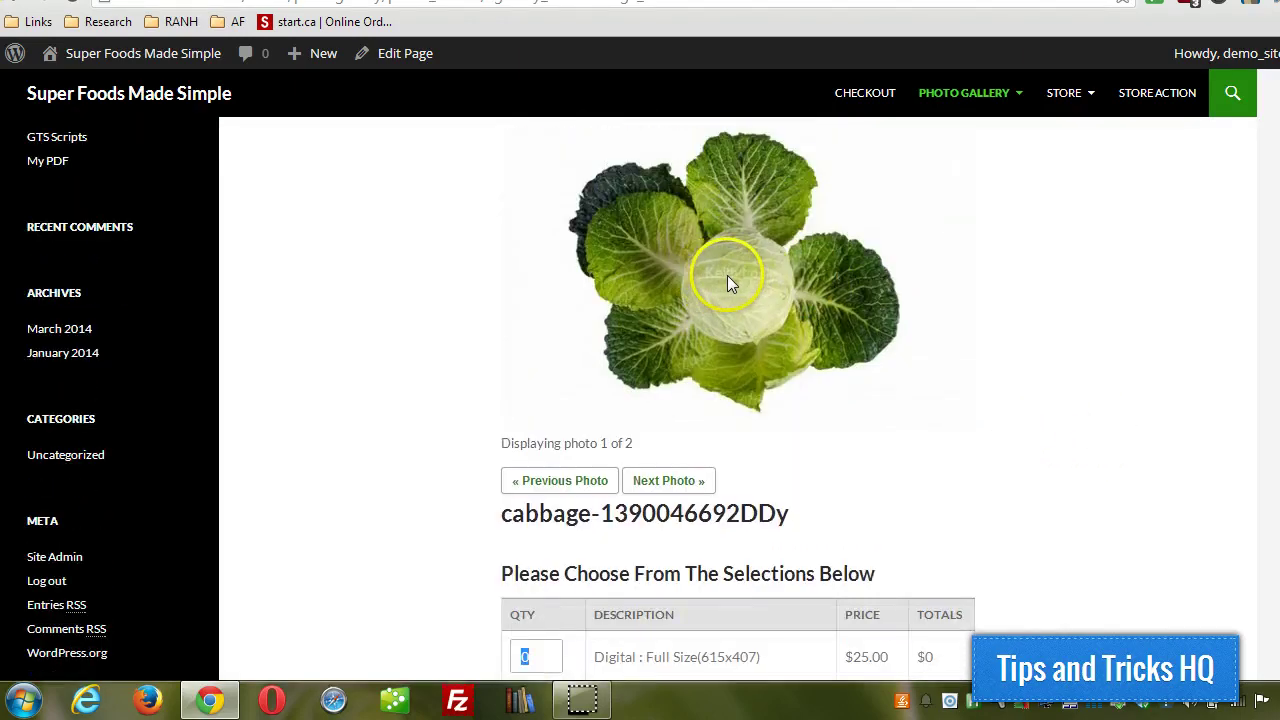
{"action": "left_click", "coordinate": [671, 481]}
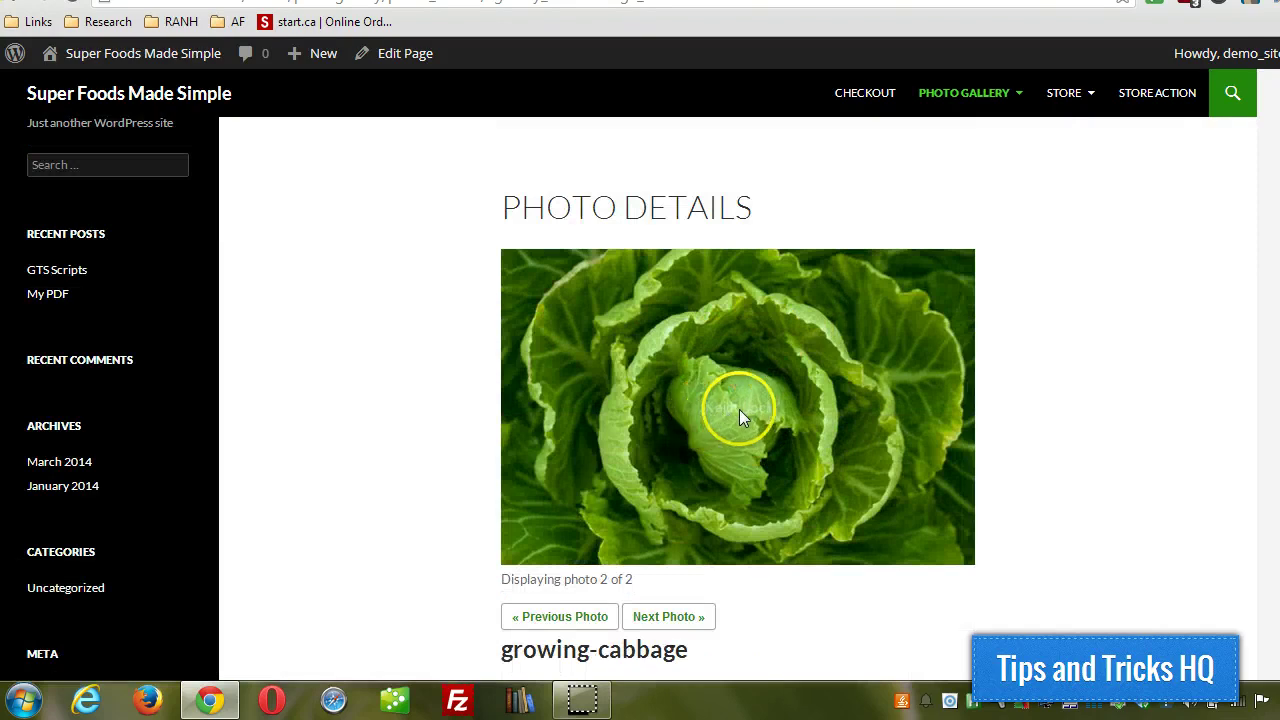
Add 1 Digital Full Size (615x410) copy of growing-cabbage to the cart, totalling $25.00
{"action": "scroll", "coordinate": [786, 424], "scroll_direction": "down", "scroll_amount": 2}
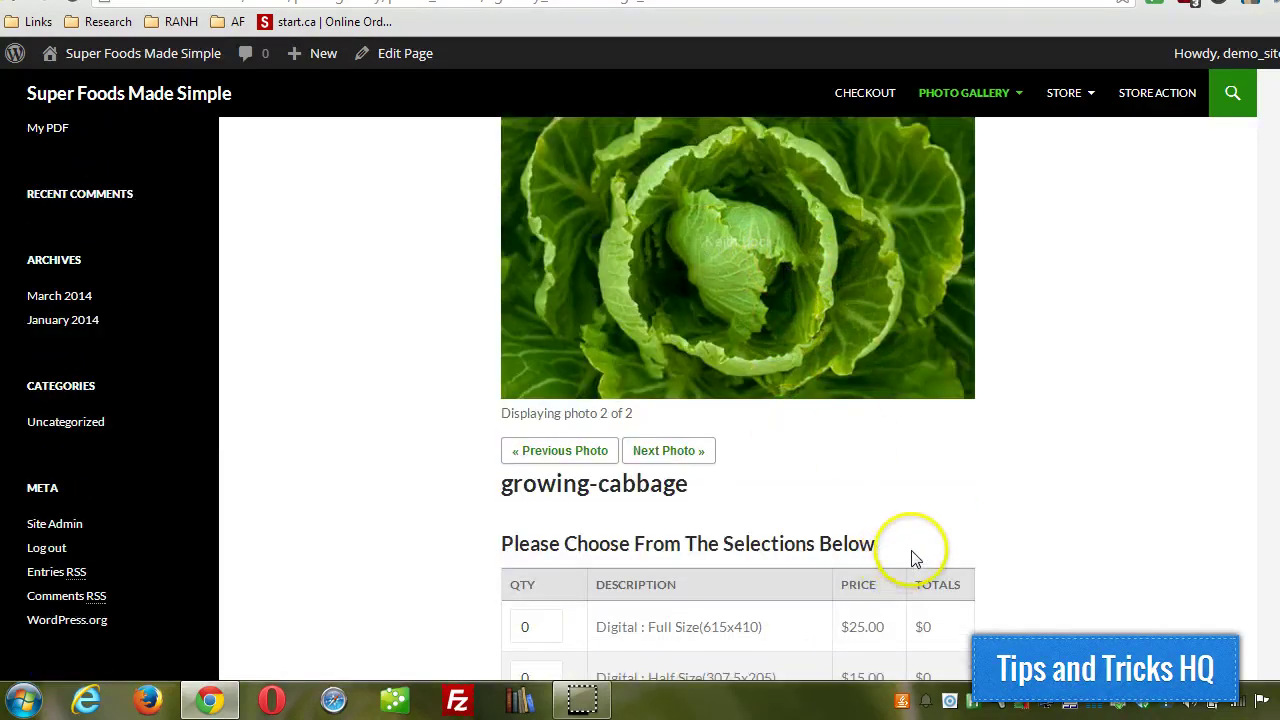
{"action": "scroll", "coordinate": [980, 483], "scroll_direction": "down", "scroll_amount": 2}
{"action": "scroll", "coordinate": [980, 485], "scroll_direction": "up", "scroll_amount": 3}
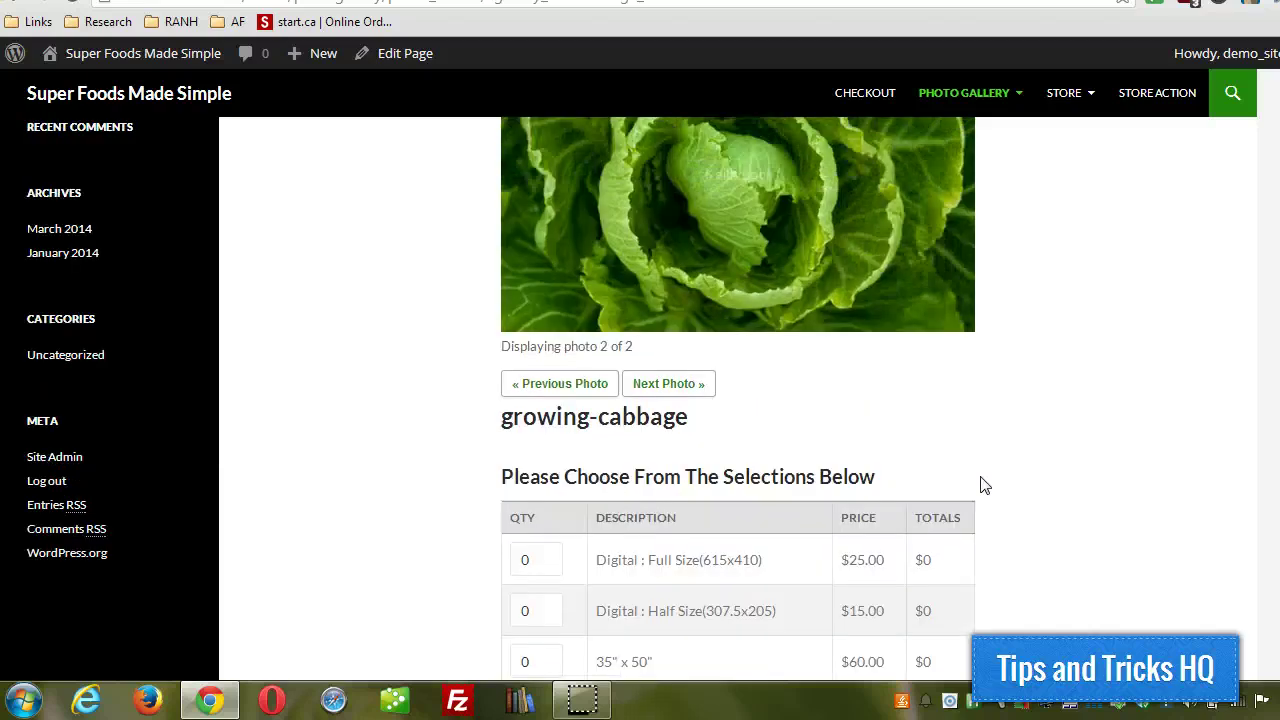
{"action": "scroll", "coordinate": [980, 485], "scroll_direction": "down", "scroll_amount": 3}
{"action": "double_click", "coordinate": [512, 456]}
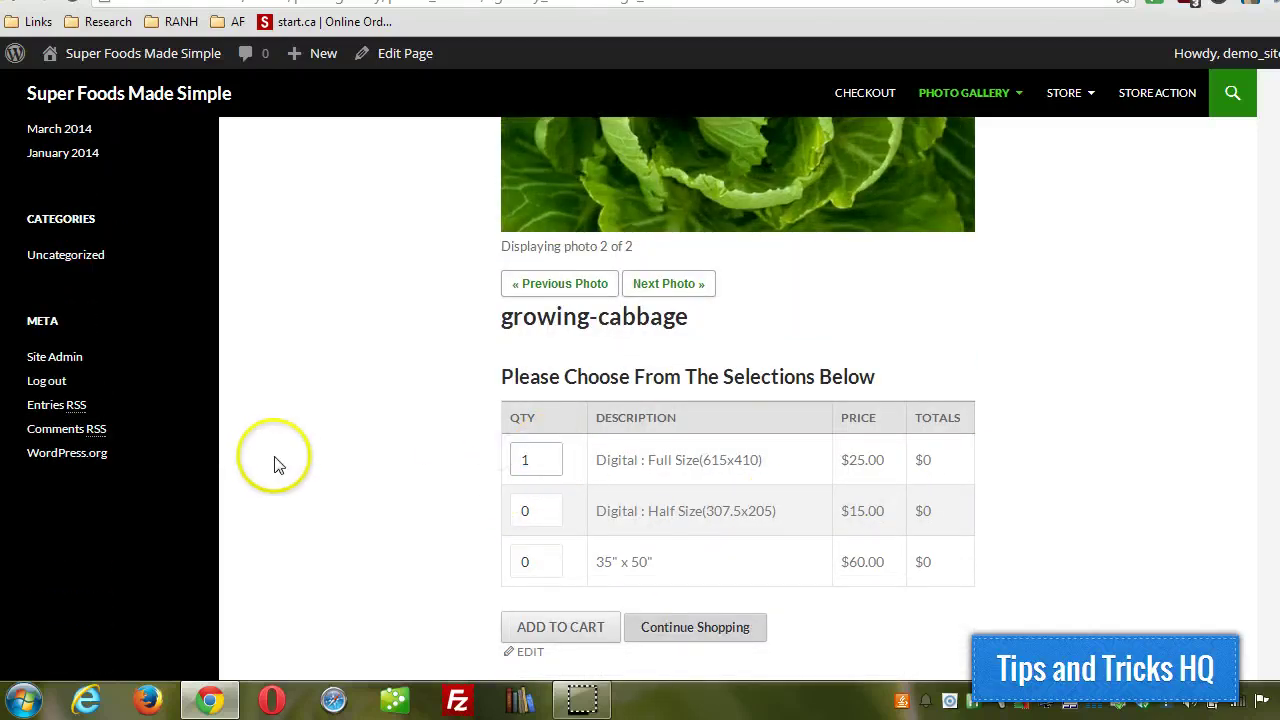
{"action": "type", "text": "1"}
{"action": "left_click", "coordinate": [560, 626]}
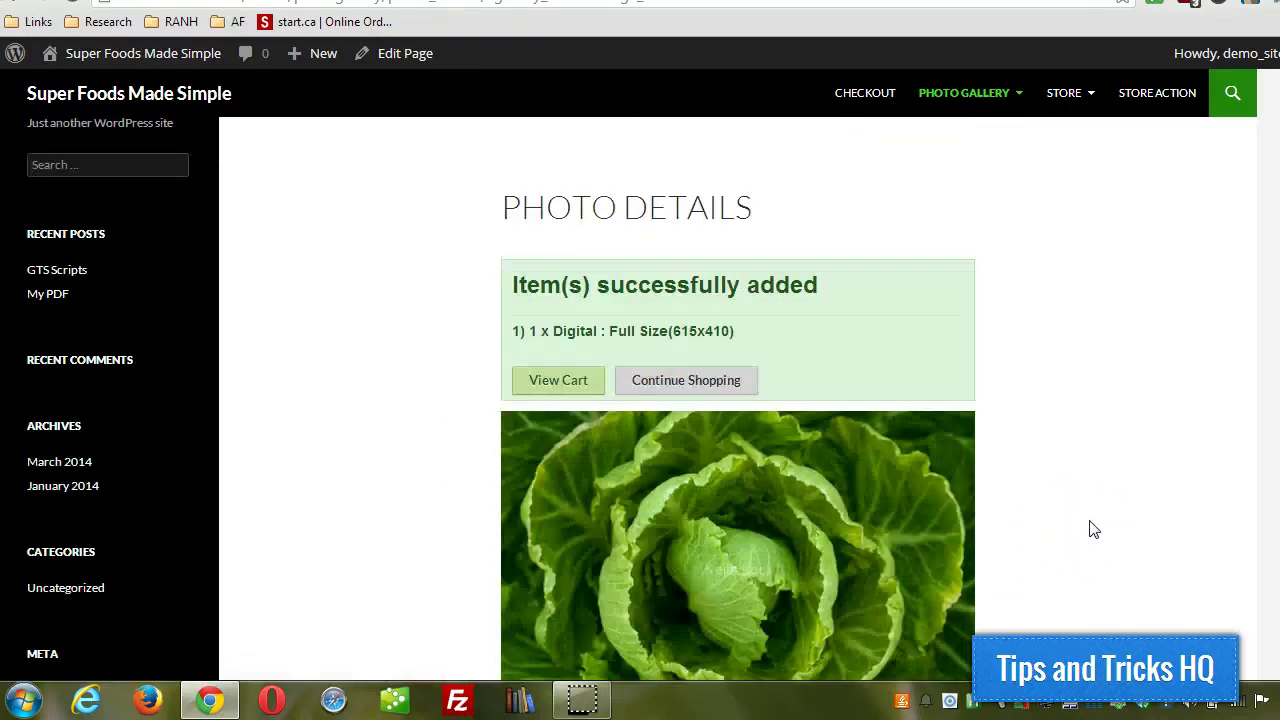
{"action": "scroll", "coordinate": [1090, 529], "scroll_direction": "down", "scroll_amount": 2}
{"action": "scroll", "coordinate": [729, 280], "scroll_direction": "up", "scroll_amount": 1}
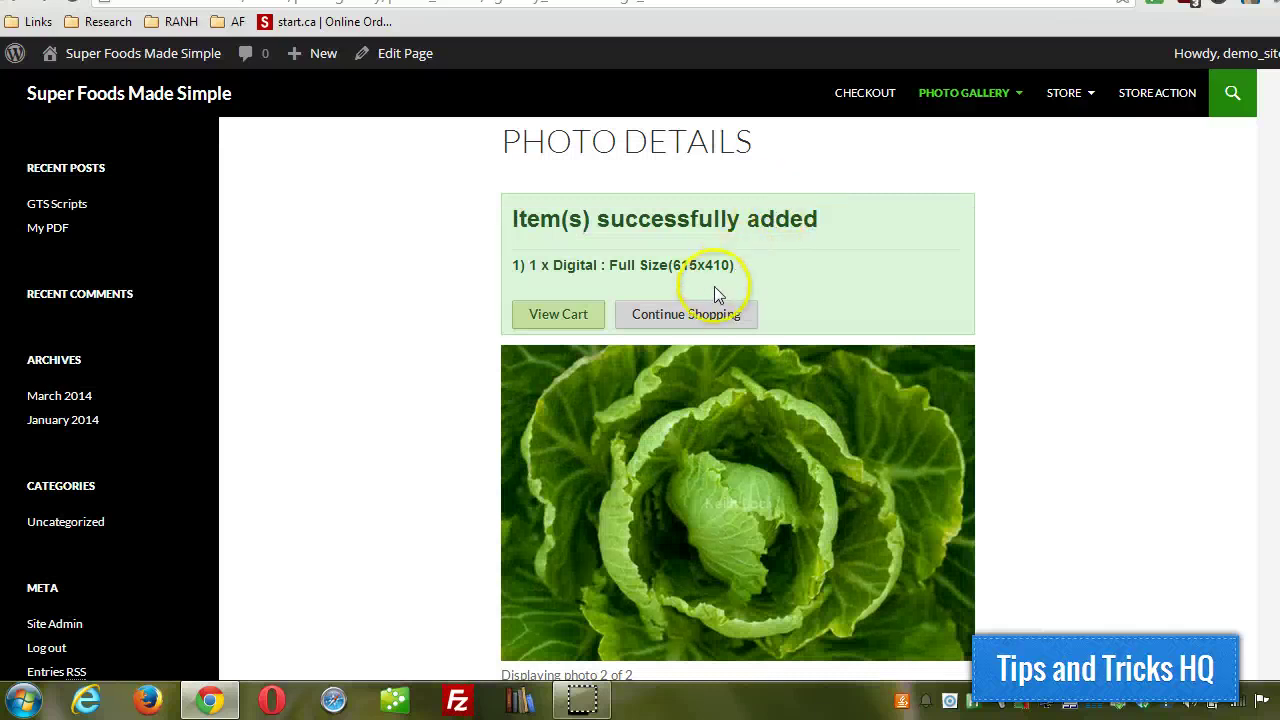
{"action": "left_click", "coordinate": [553, 316]}
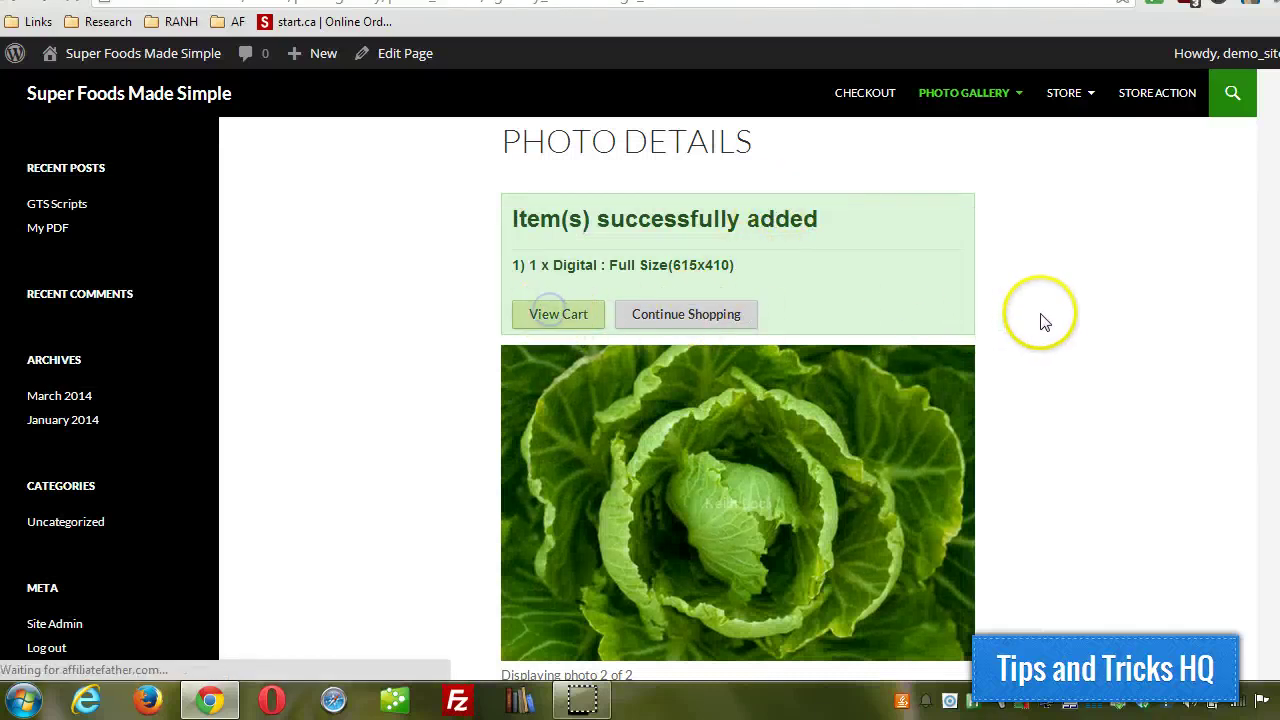